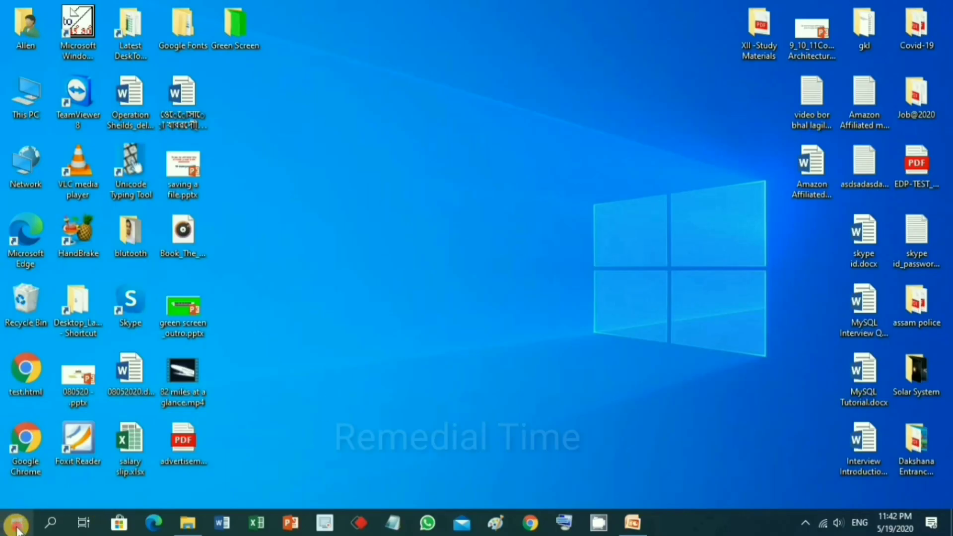
# Start PowerPoint 2007 from the Microsoft Office entry in the Start menu app list.
pyautogui.click(16, 522)
pyautogui.scroll(-5, 94, 391)
pyautogui.scroll(-3, 258, 397)
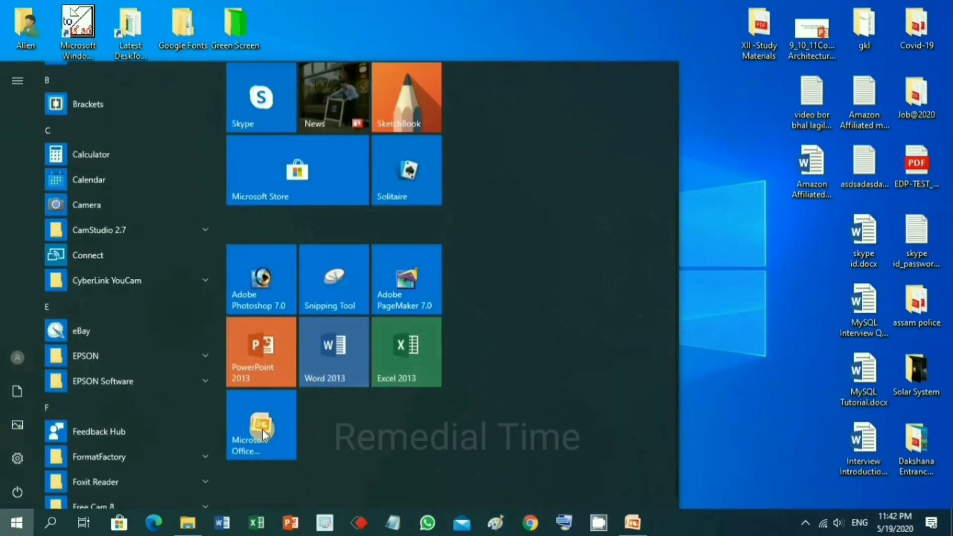
pyautogui.click(258, 426)
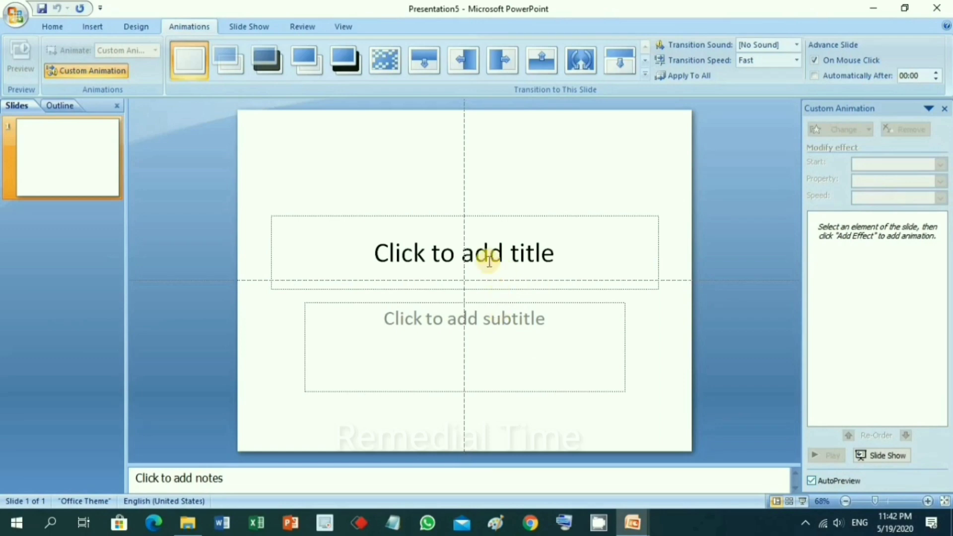
# Delete the title and subtitle placeholders from slide 1.
pyautogui.click(369, 218)
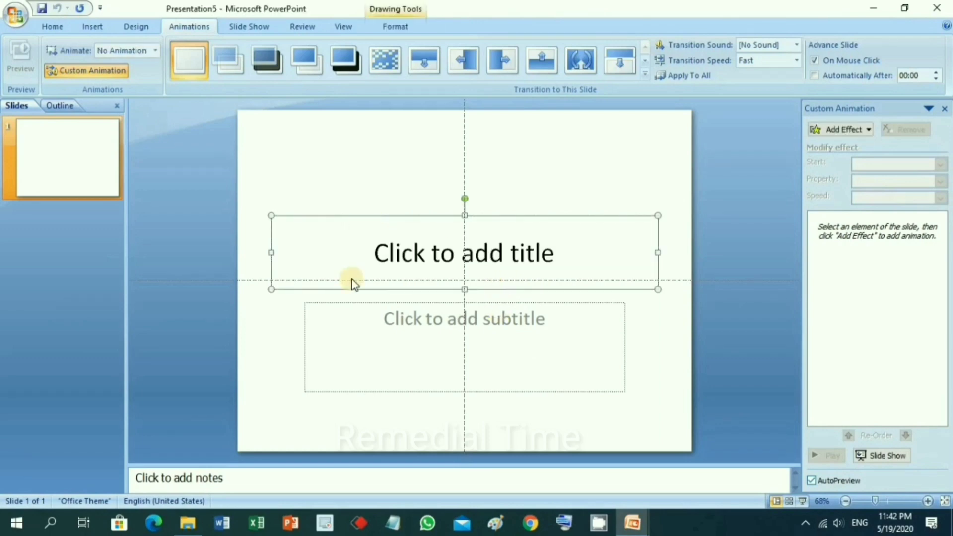
pyautogui.press('Delete')
pyautogui.click(349, 304)
pyautogui.press('Delete')
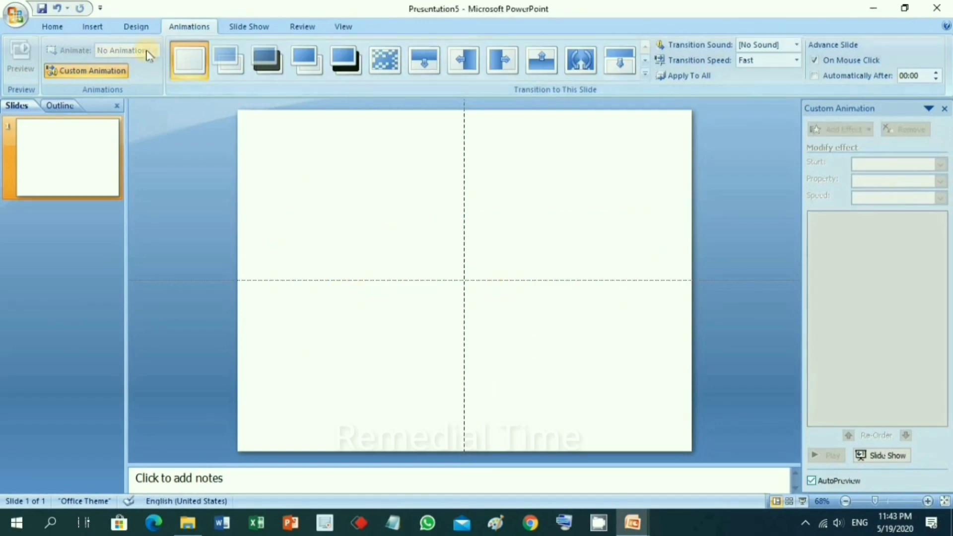
# Look over the Design options and Home Layout gallery, leaving the slide layout unchanged.
pyautogui.click(135, 30)
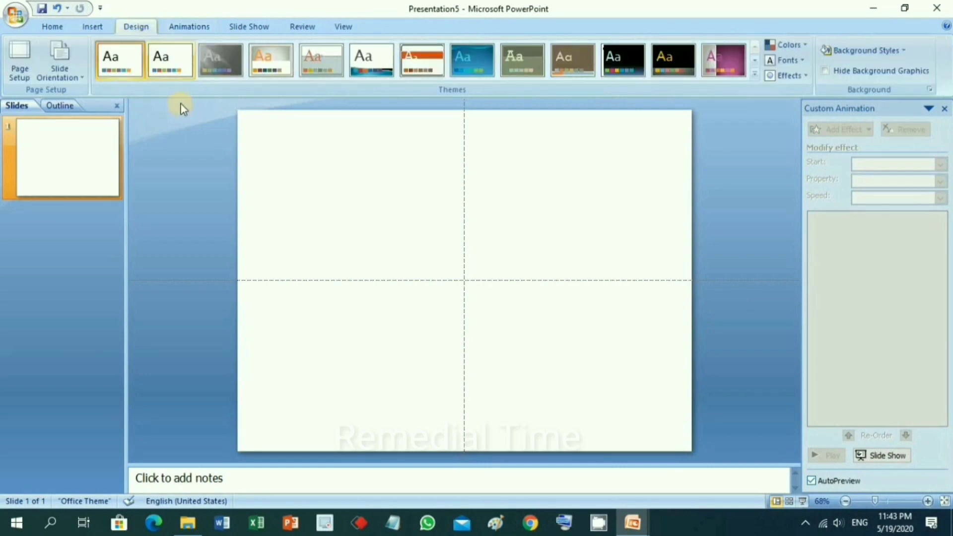
pyautogui.click(52, 27)
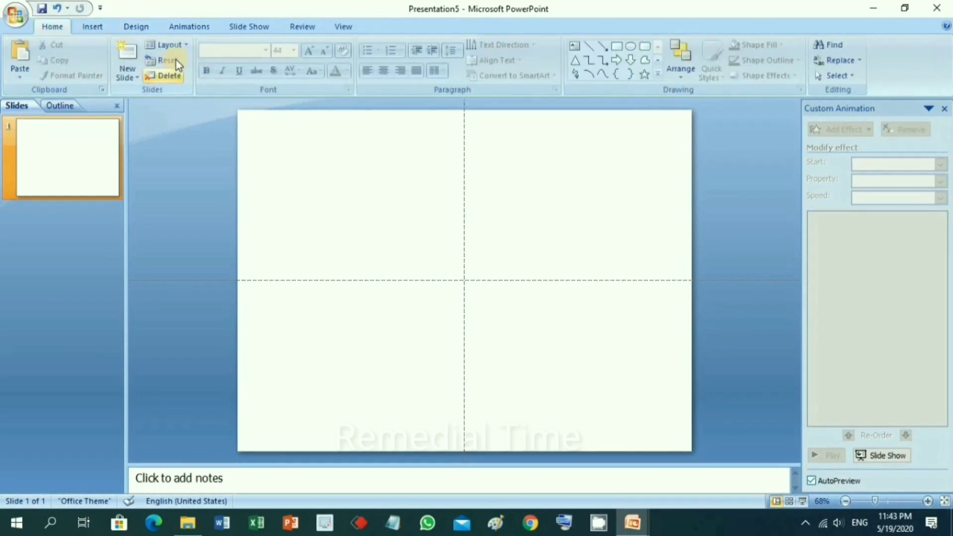
pyautogui.click(184, 46)
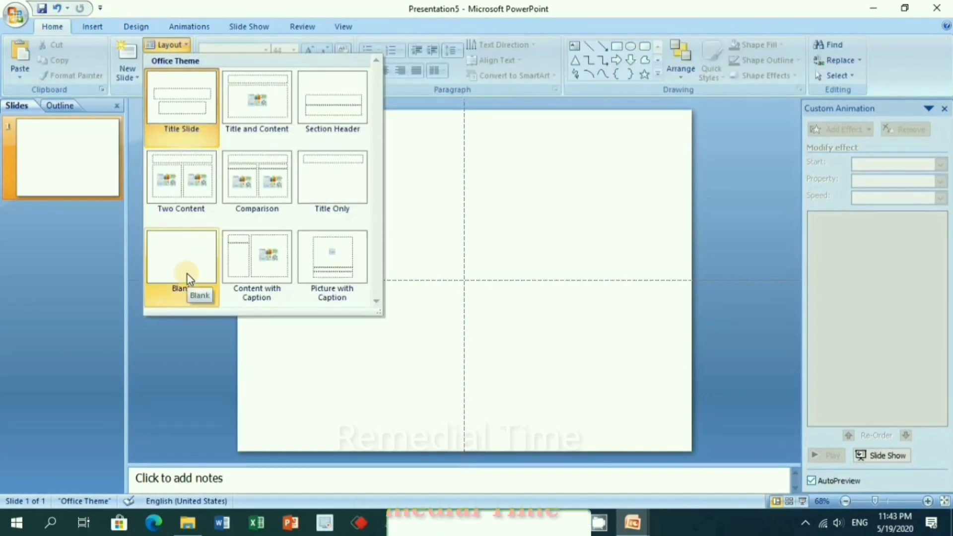
pyautogui.click(556, 352)
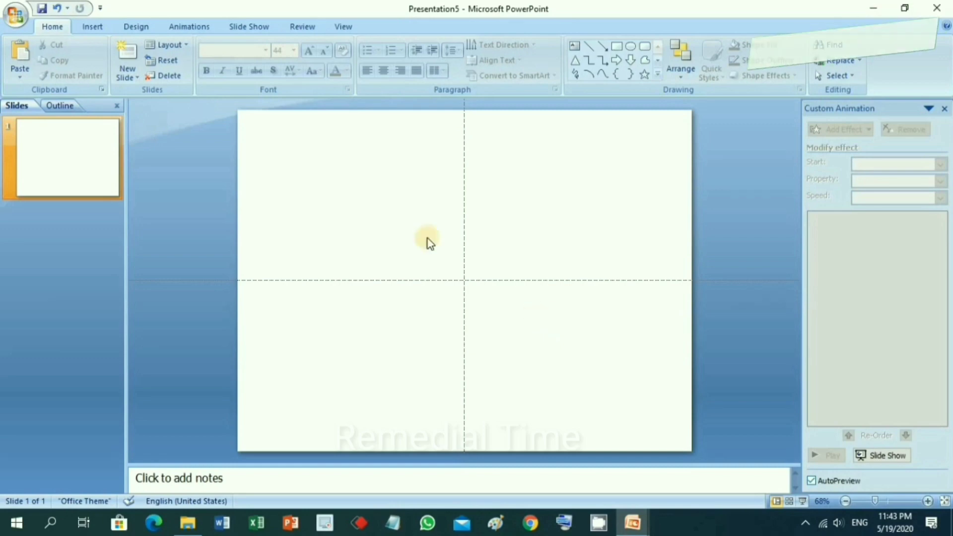
# Draw a circle on the slide with the Oval shape from Insert > Shapes.
pyautogui.click(93, 27)
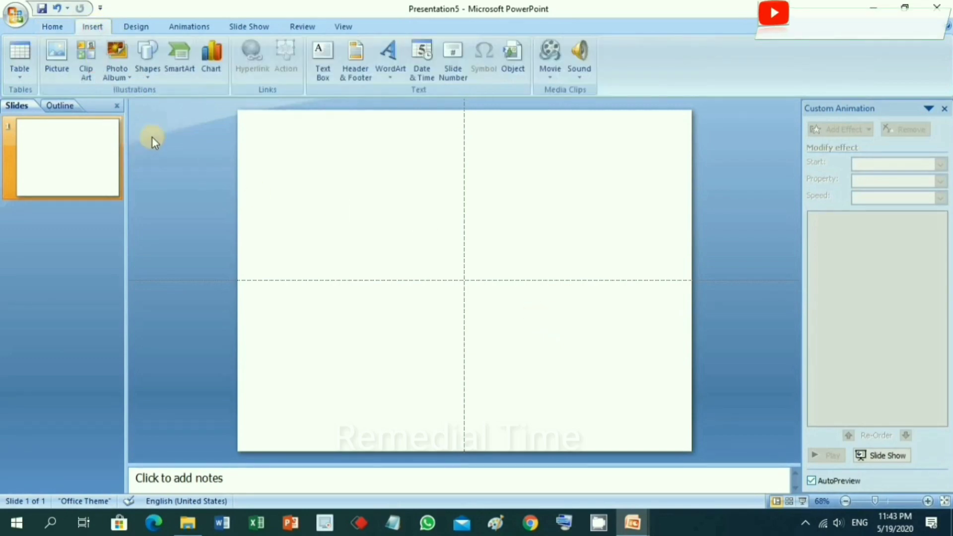
pyautogui.click(148, 72)
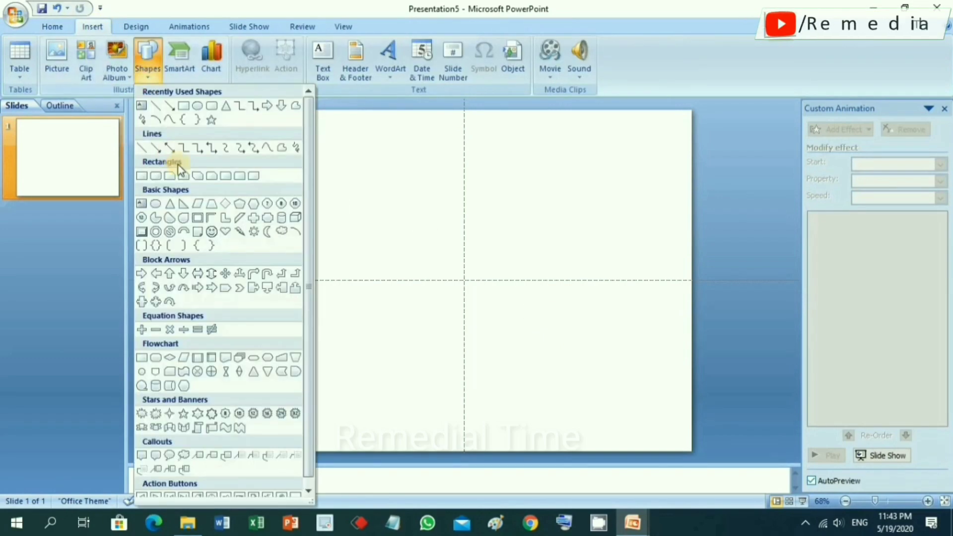
pyautogui.click(198, 106)
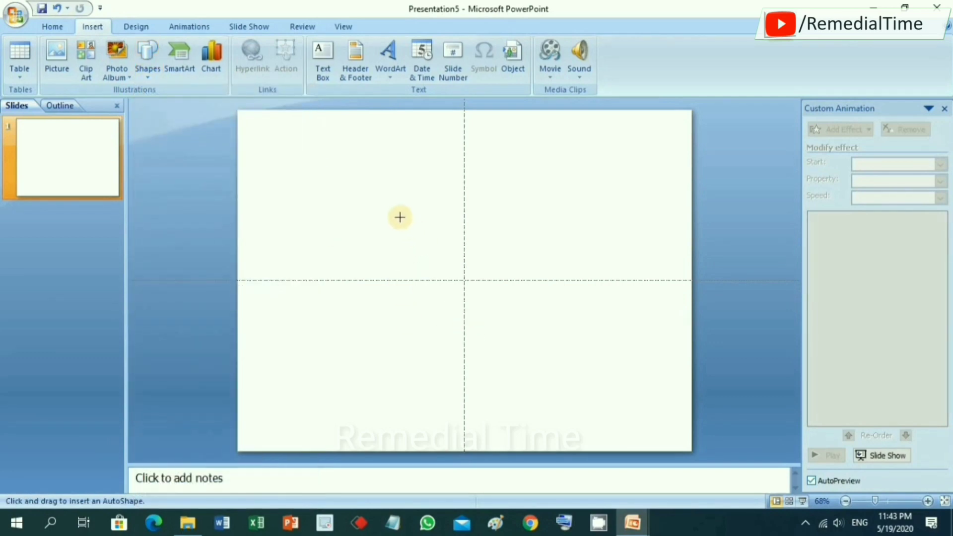
pyautogui.moveTo(399, 217); pyautogui.dragTo(555, 371)
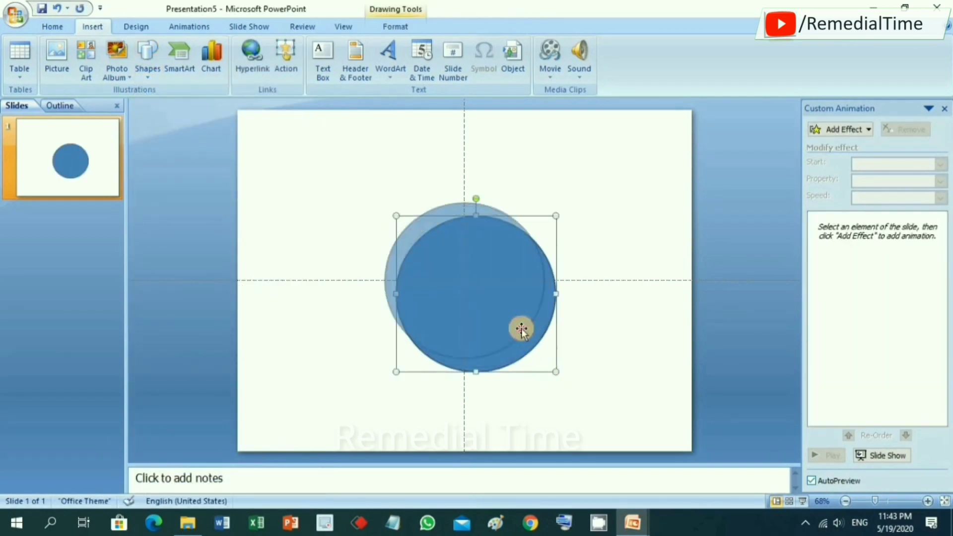
# Move the circle to the centre of the slide, nudging it into place.
pyautogui.moveTo(525, 334); pyautogui.dragTo(514, 320)
pyautogui.press('Down')
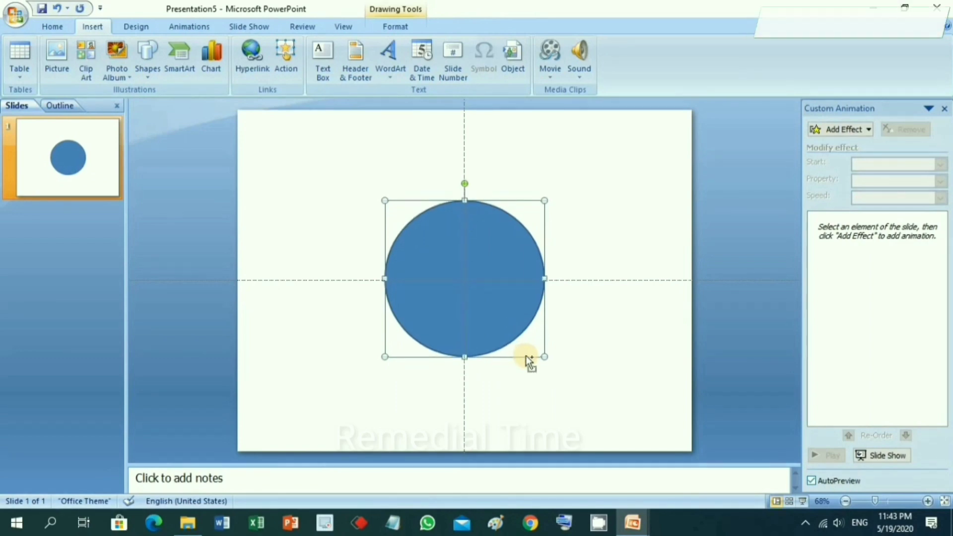
pyautogui.press('Up')
pyautogui.hotkey('ctrl', 'Down')
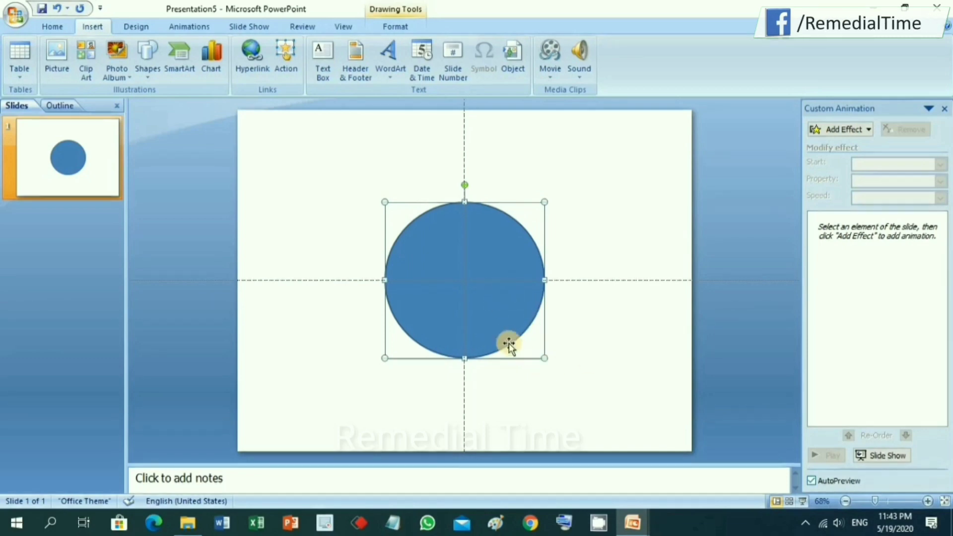
# Set the circle's Line Color to No line in Format Shape, then deselect it.
pyautogui.rightClick(493, 326)
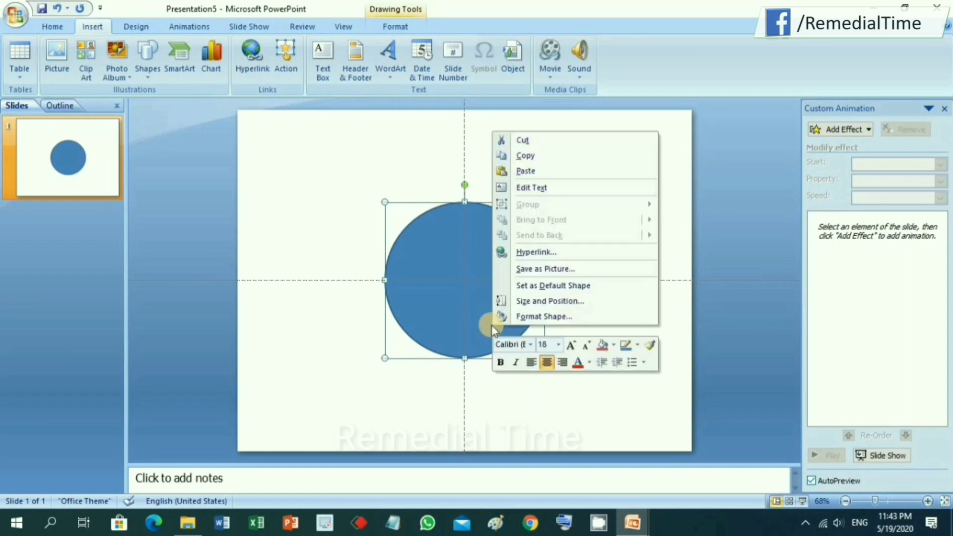
pyautogui.click(563, 320)
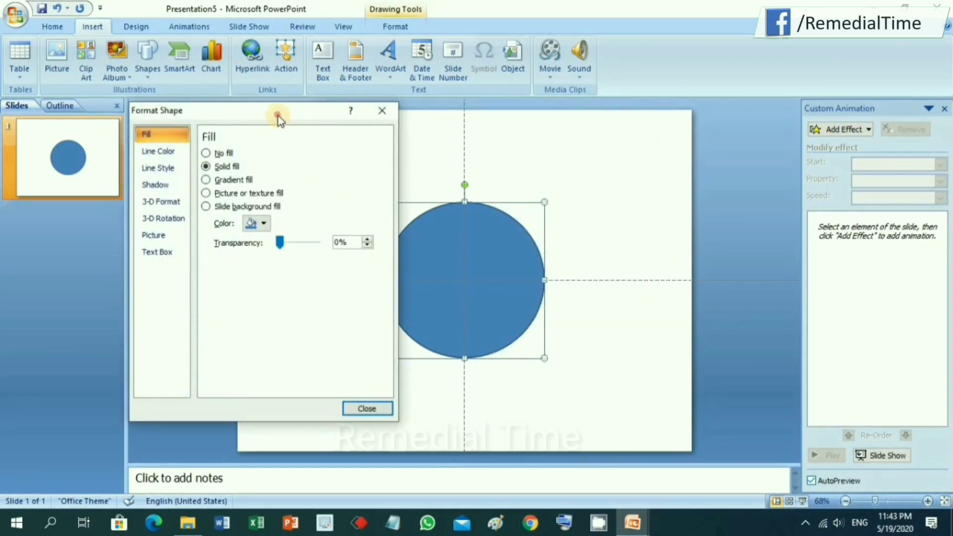
pyautogui.moveTo(278, 115); pyautogui.dragTo(352, 124)
pyautogui.click(230, 162)
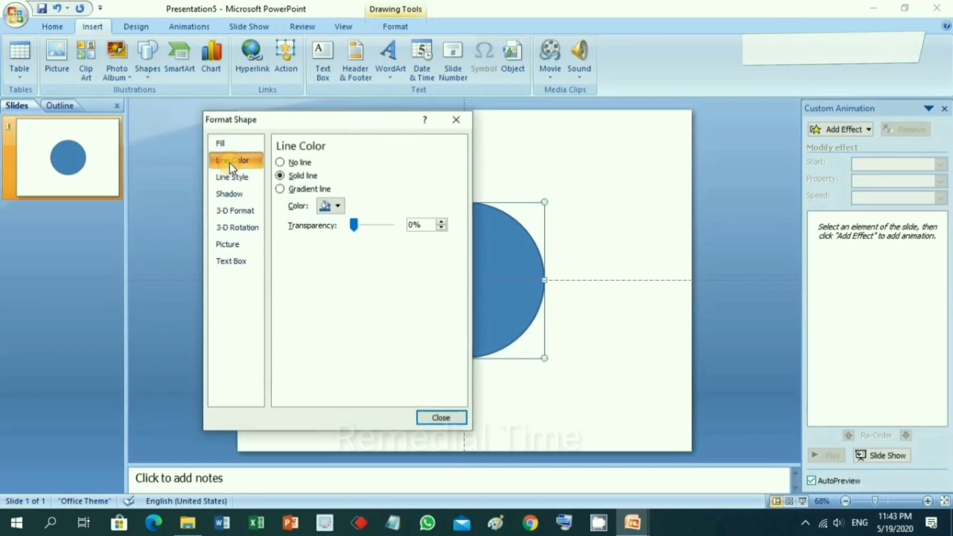
pyautogui.click(280, 162)
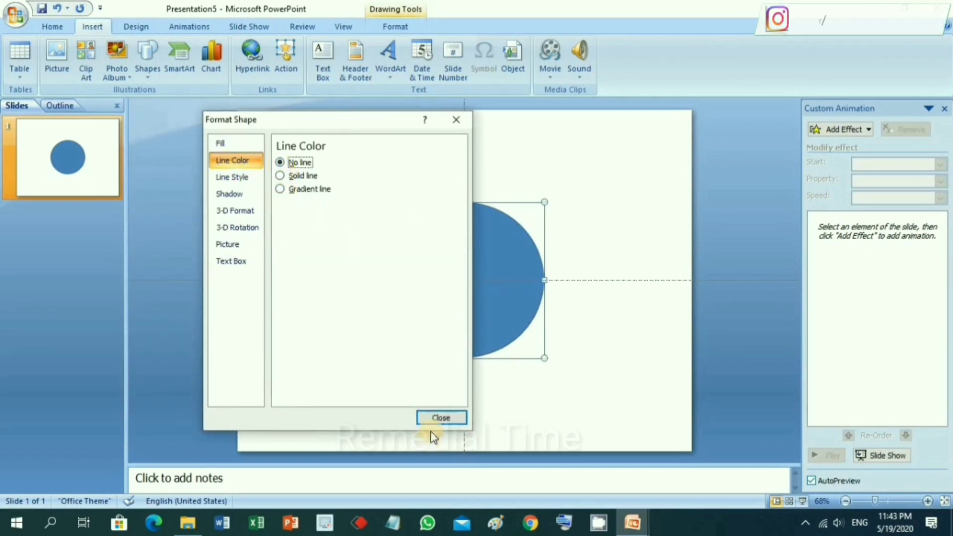
pyautogui.click(437, 418)
pyautogui.click(606, 384)
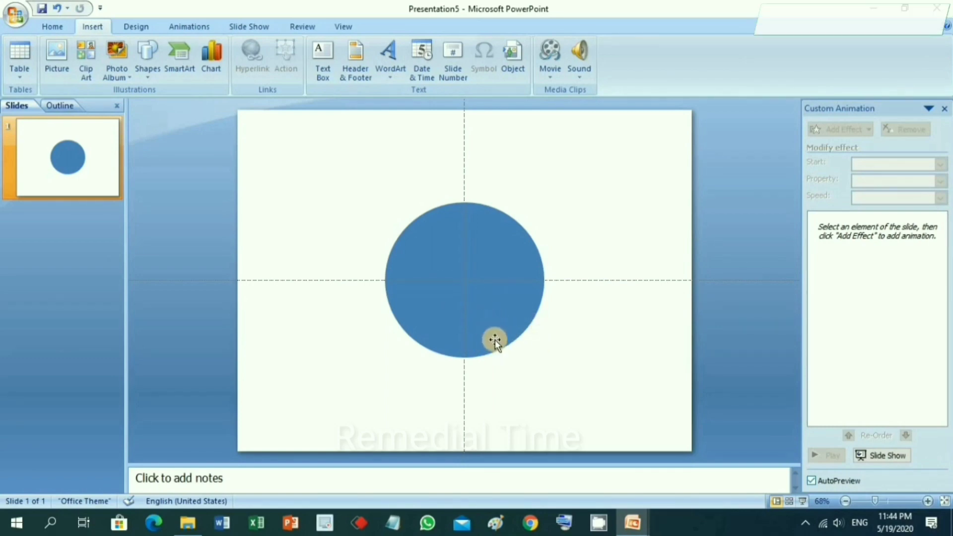
# Give the circle a gradient fill using the Fire preset.
pyautogui.rightClick(488, 330)
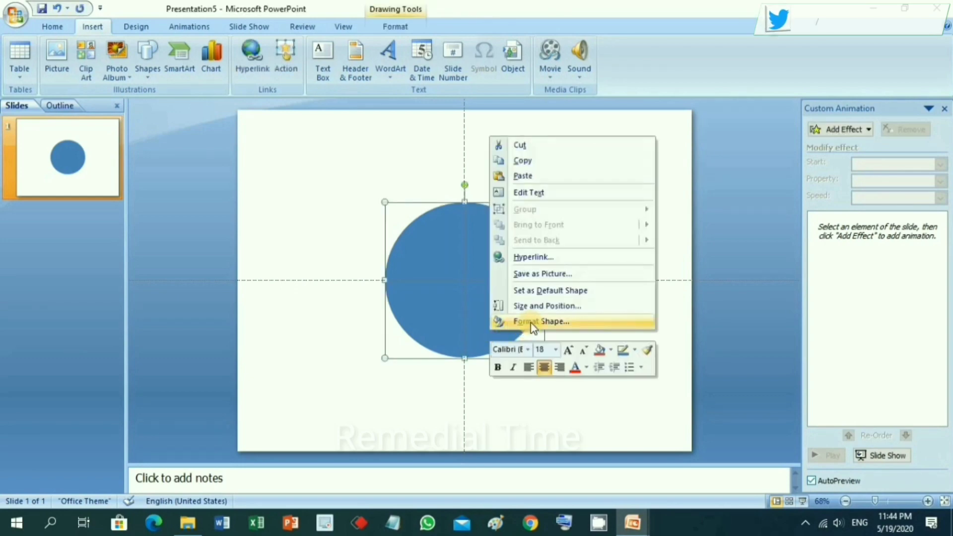
pyautogui.click(530, 322)
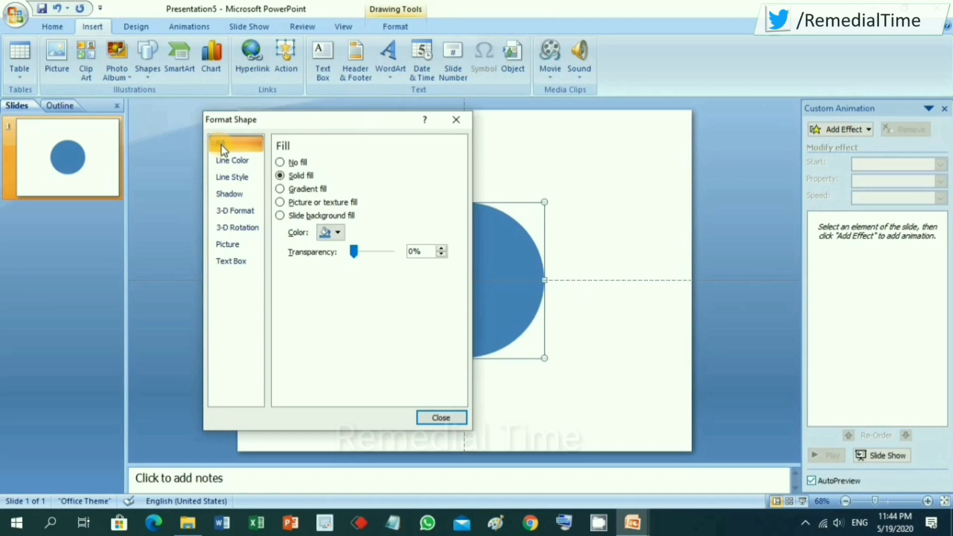
pyautogui.click(279, 189)
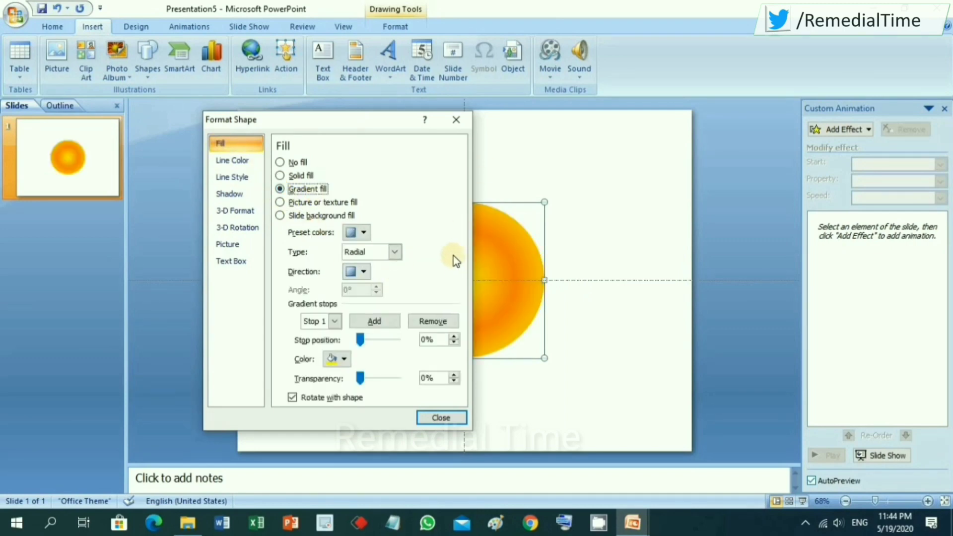
pyautogui.click(364, 232)
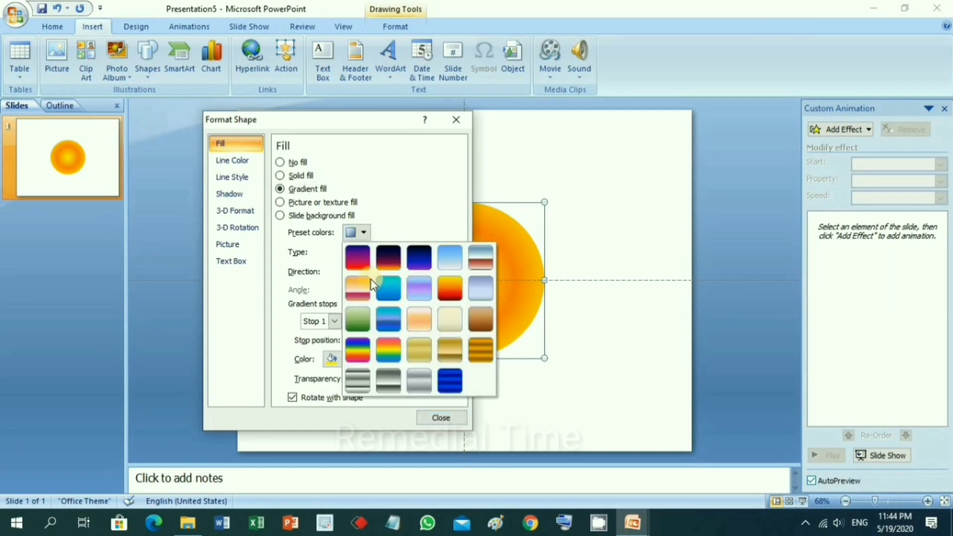
pyautogui.click(446, 291)
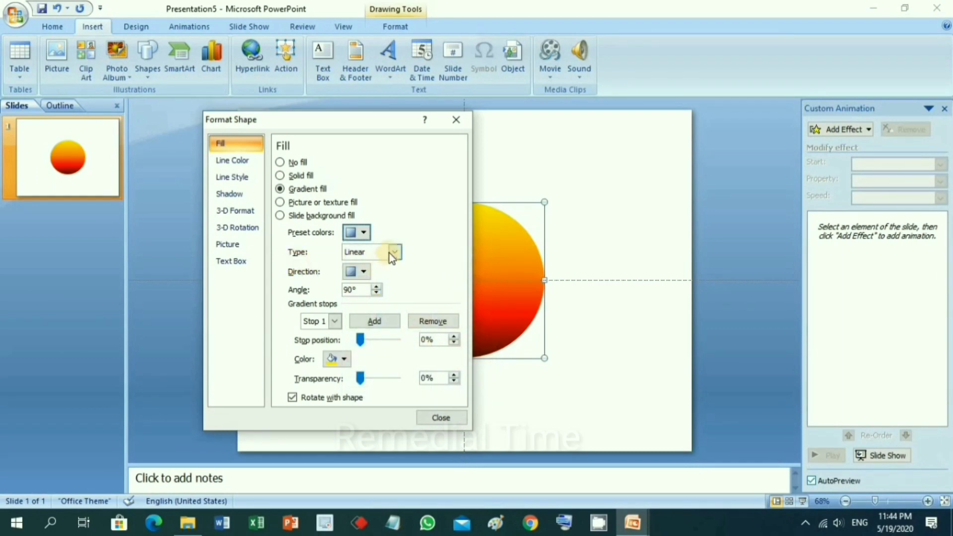
# Make the gradient Radial with direction From Center.
pyautogui.click(394, 252)
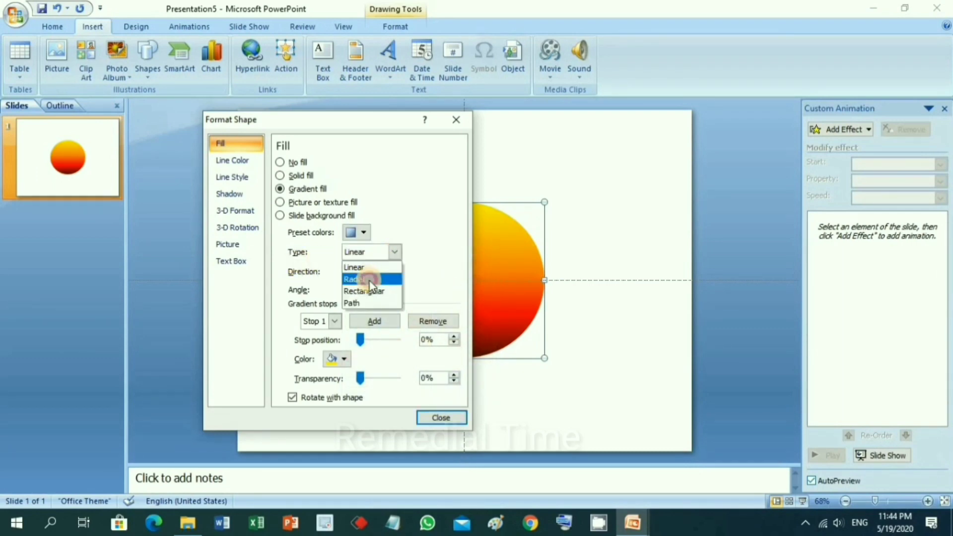
pyautogui.click(368, 280)
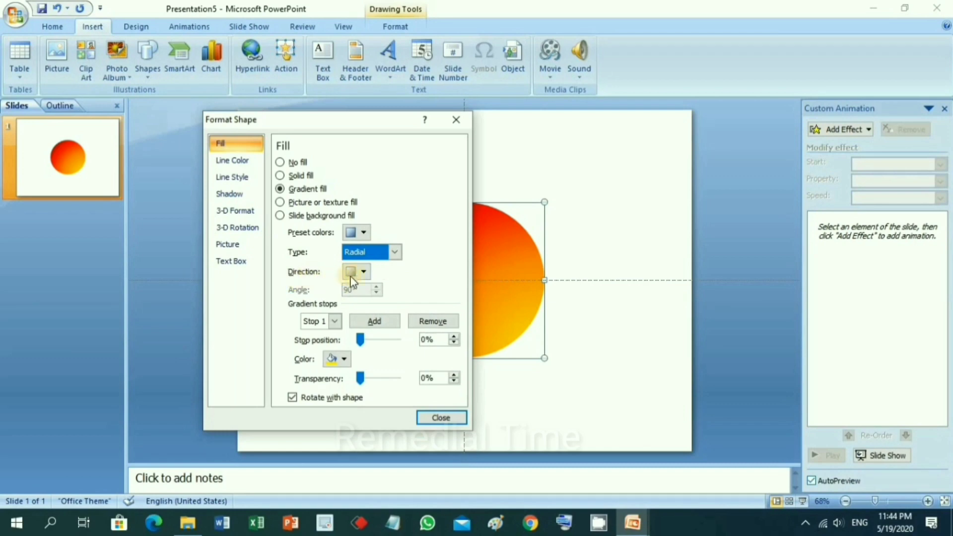
pyautogui.click(363, 272)
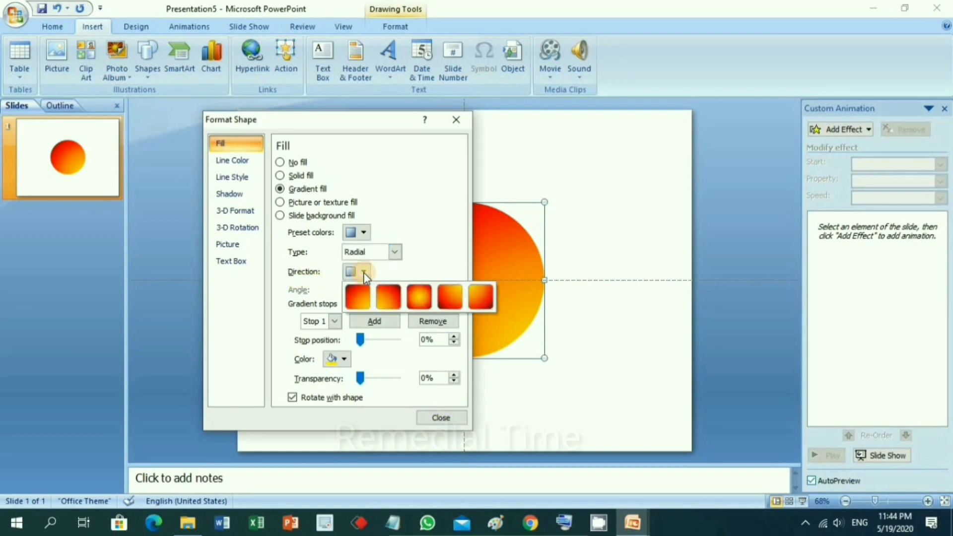
pyautogui.click(422, 298)
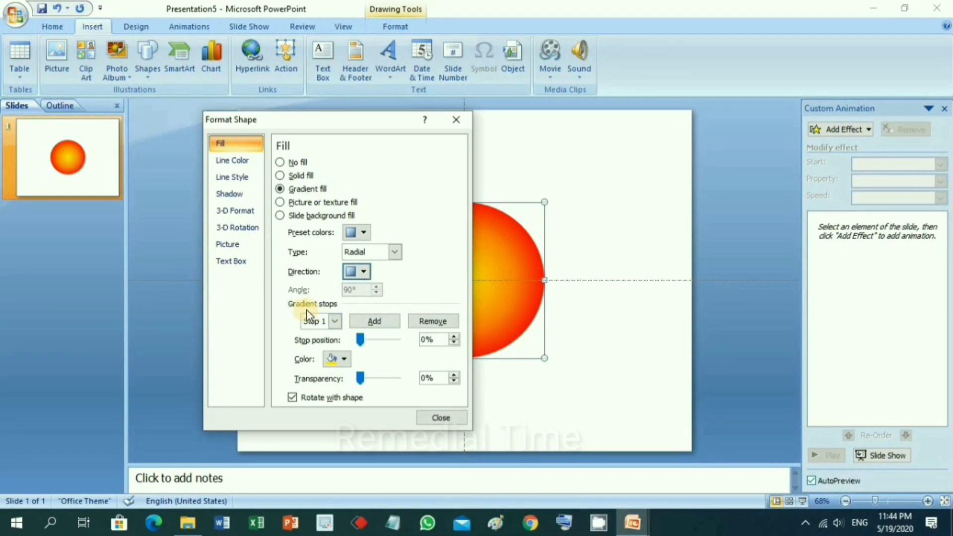
# Recolour gradient stop 3 (at 70%) orange.
pyautogui.click(335, 322)
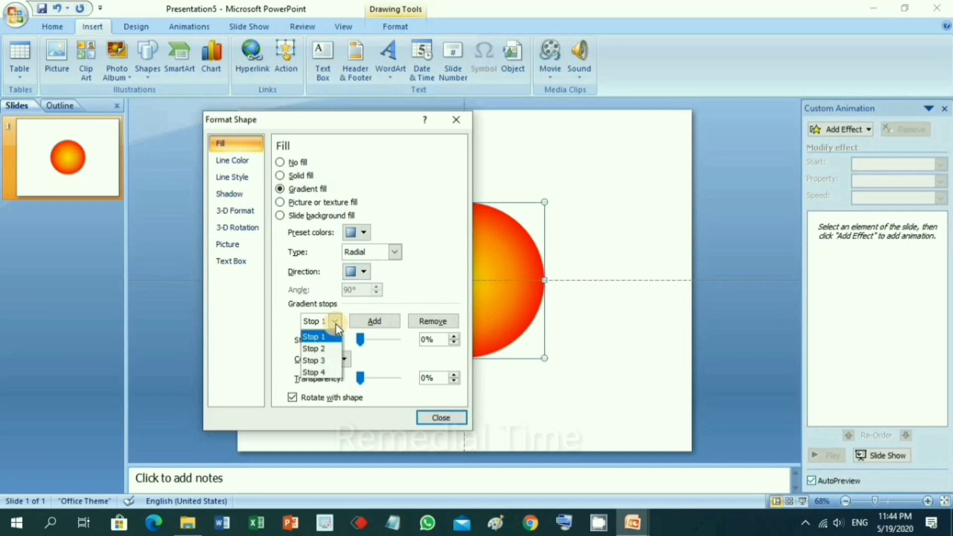
pyautogui.click(327, 360)
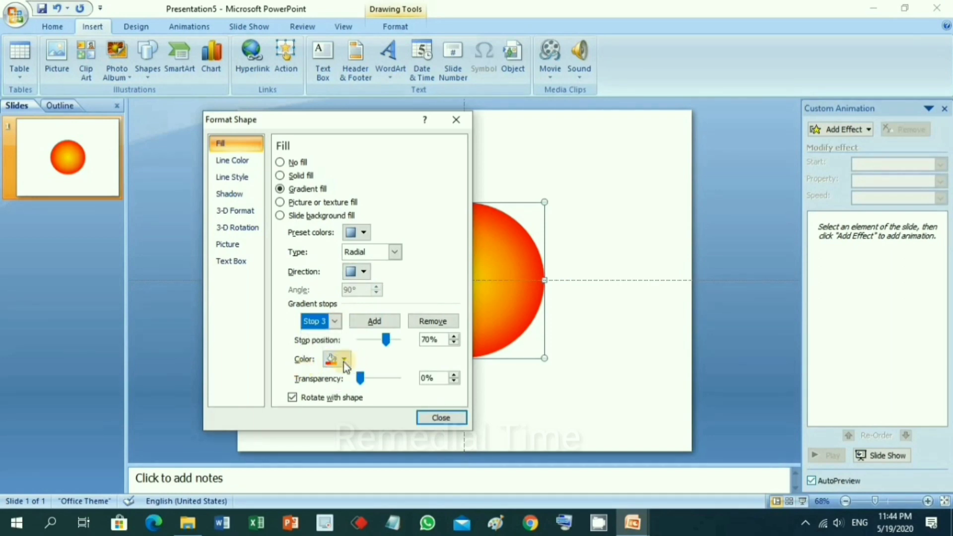
pyautogui.click(343, 361)
pyautogui.click(348, 463)
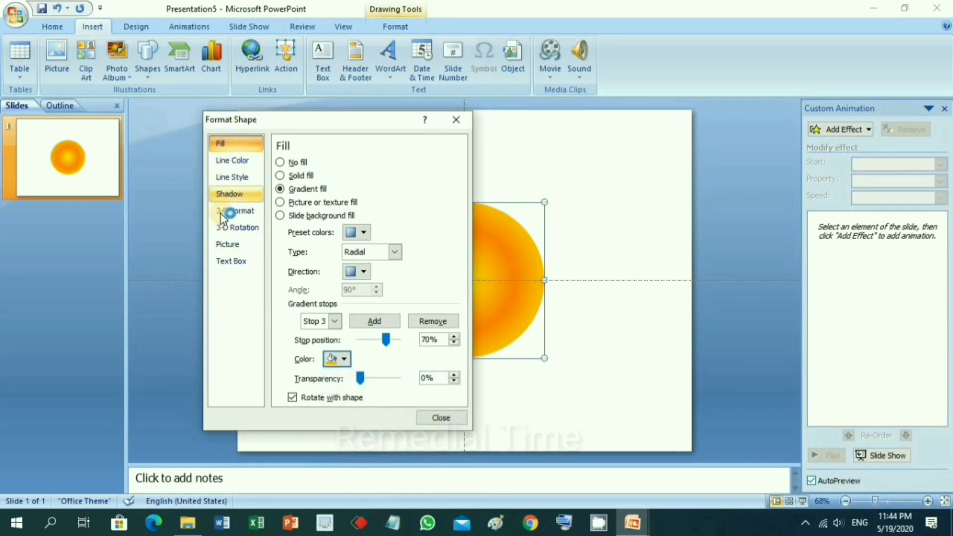
# Set both the top and bottom bevels to Circle in 3-D Format.
pyautogui.click(233, 213)
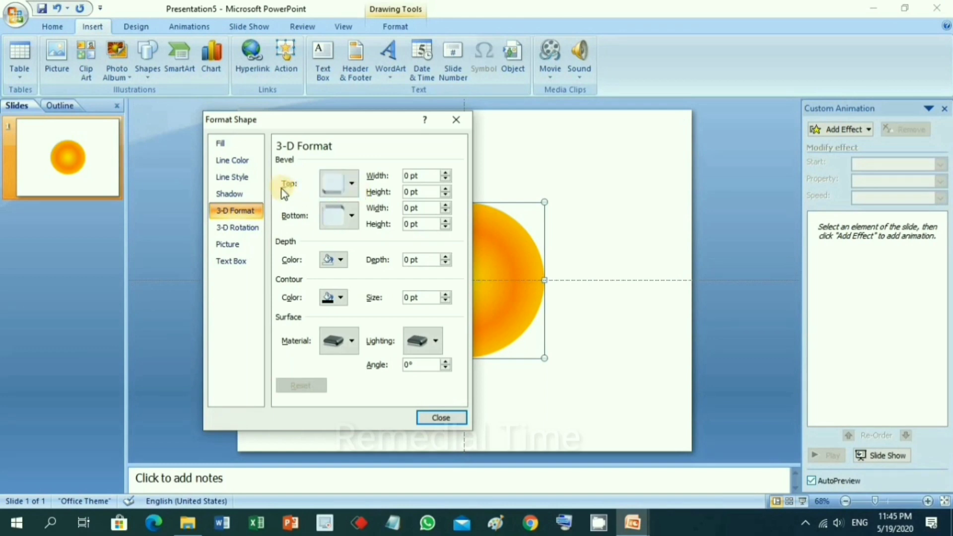
pyautogui.click(352, 187)
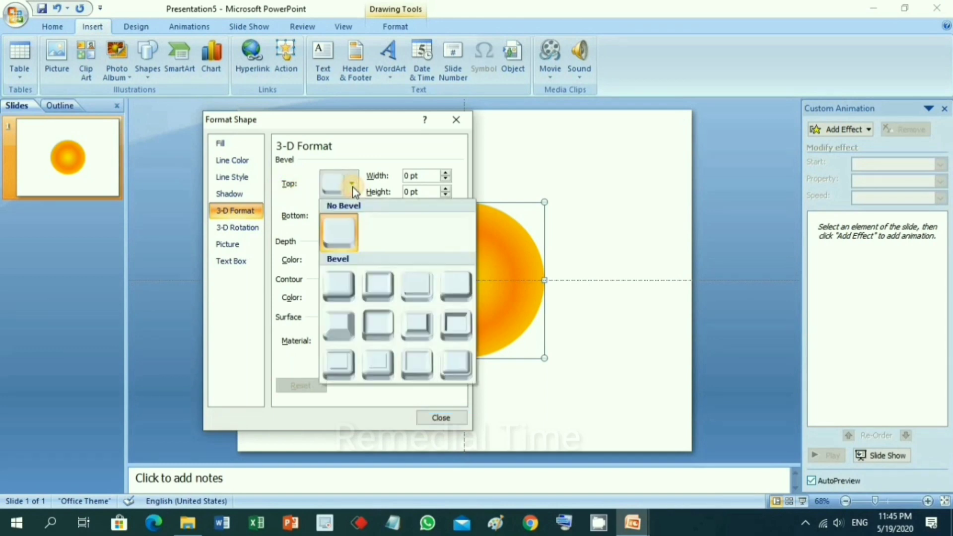
pyautogui.click(336, 284)
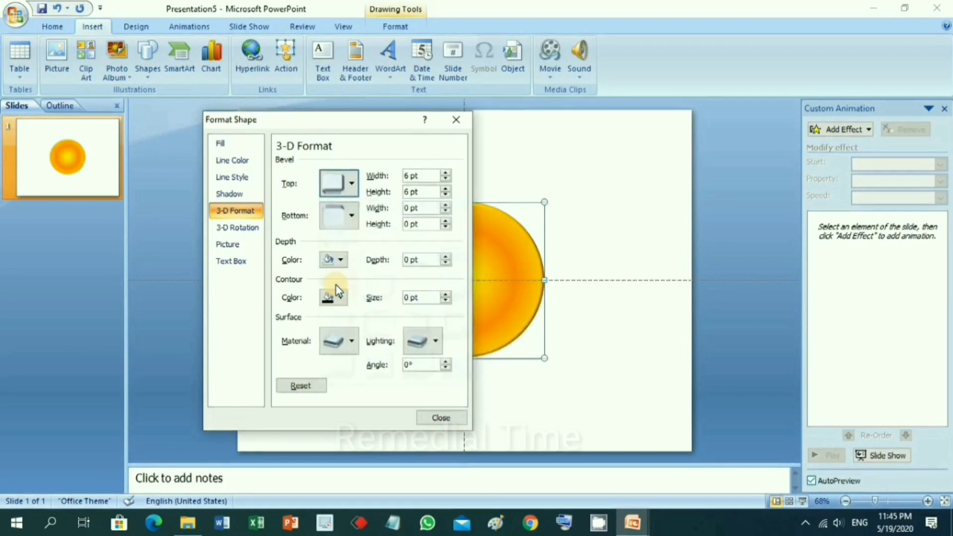
pyautogui.click(350, 215)
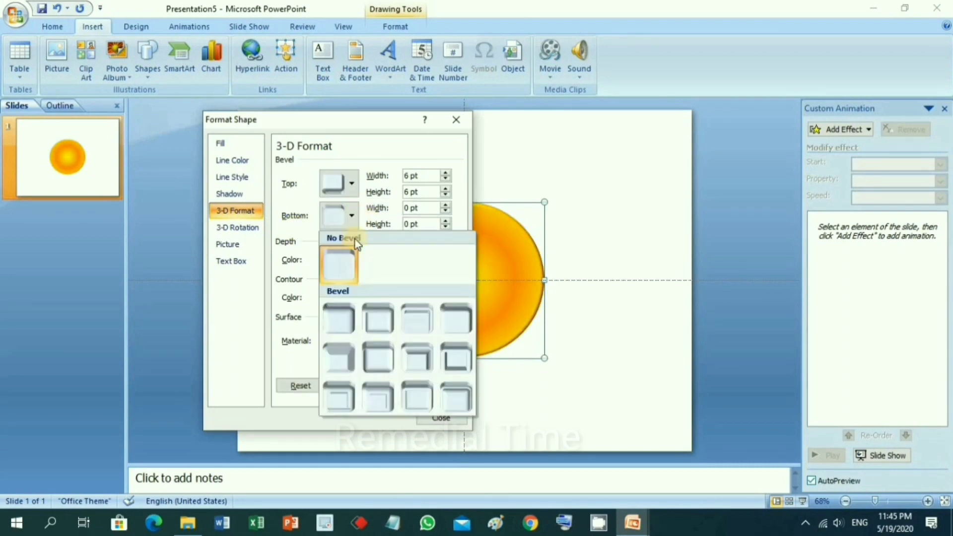
pyautogui.click(342, 323)
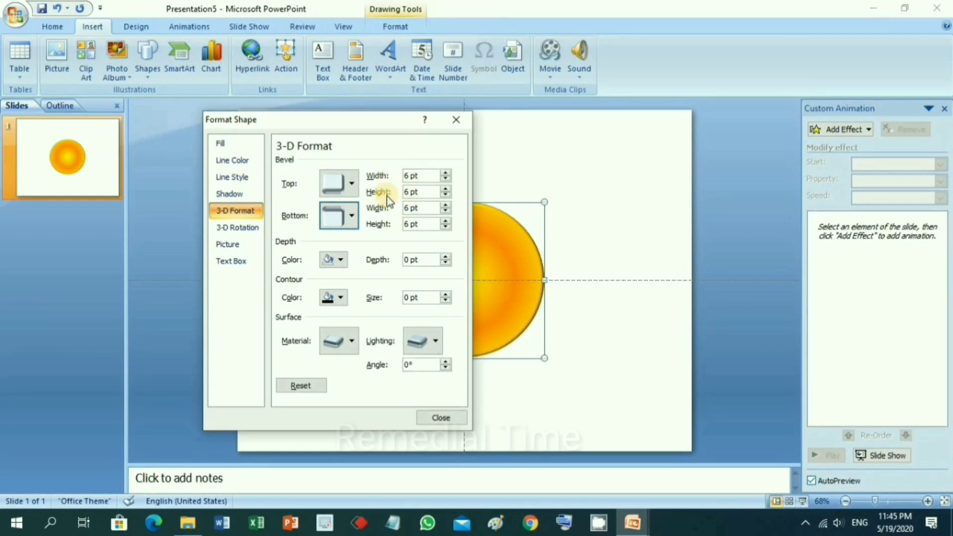
# Enter 115 pt for the top and bottom bevel widths and heights.
pyautogui.click(409, 177)
pyautogui.click(409, 178)
pyautogui.press('BackSpace')
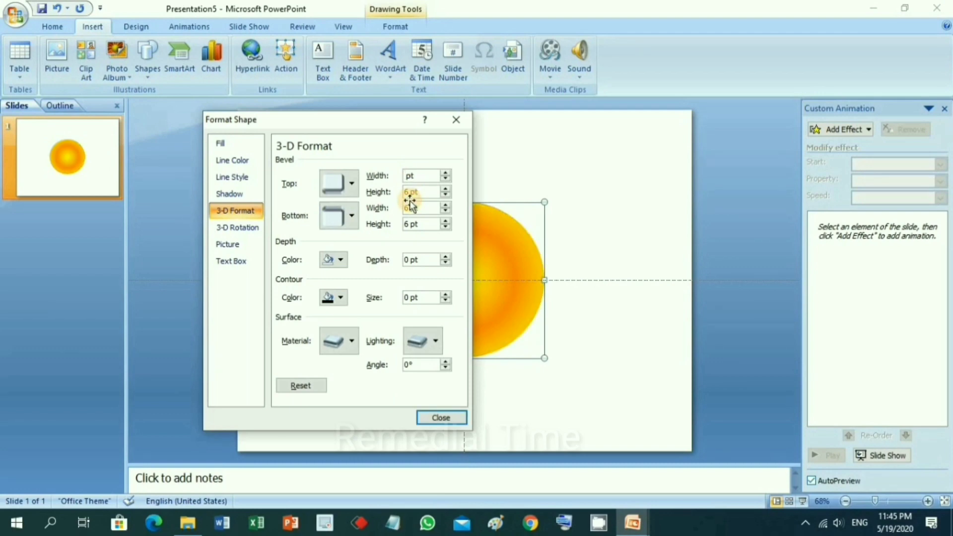
pyautogui.write('115')
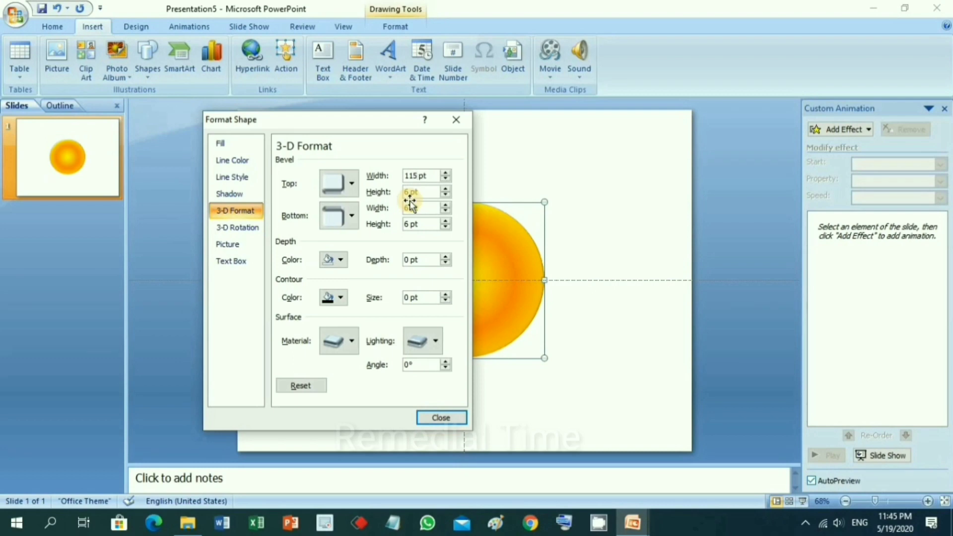
pyautogui.click(408, 191)
pyautogui.press('BackSpace')
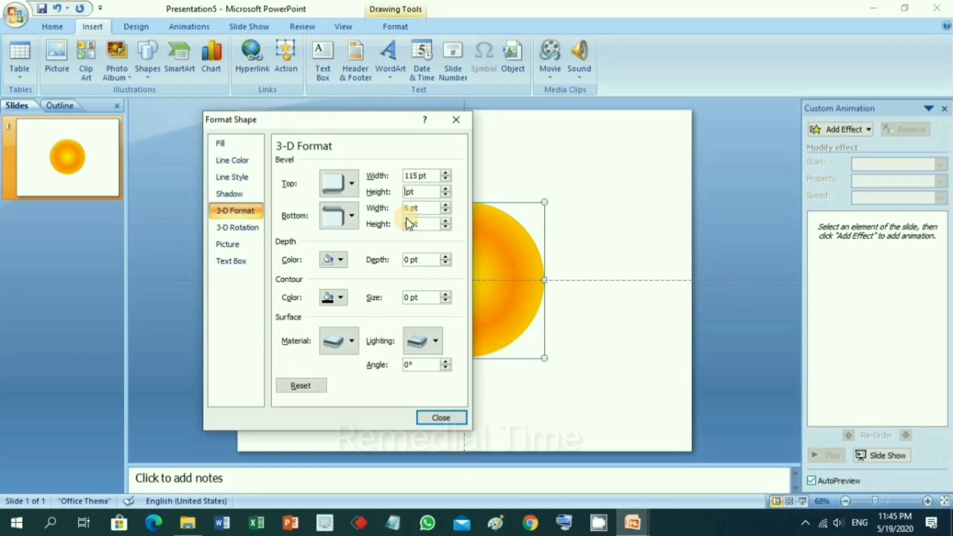
pyautogui.write('15')
pyautogui.click(406, 209)
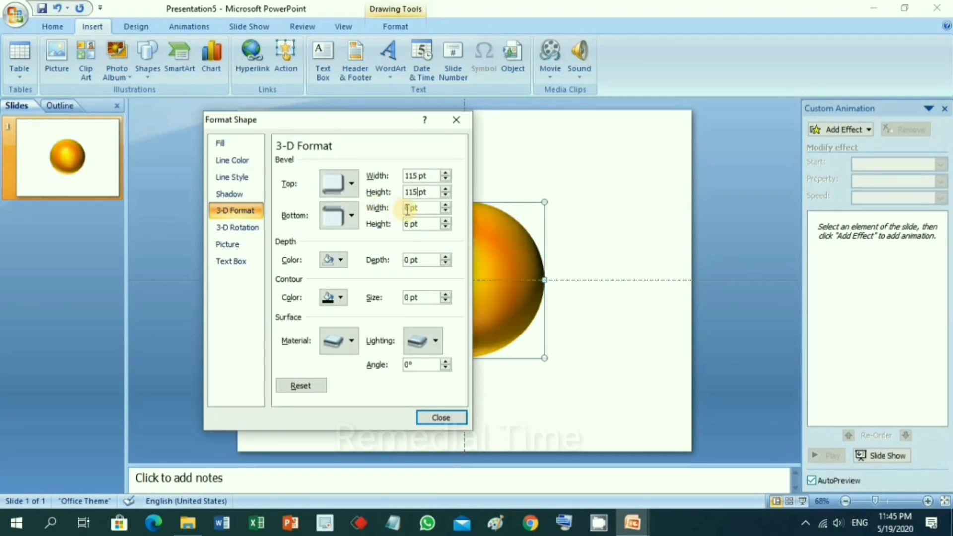
pyautogui.write('5')
pyautogui.press('BackSpace')
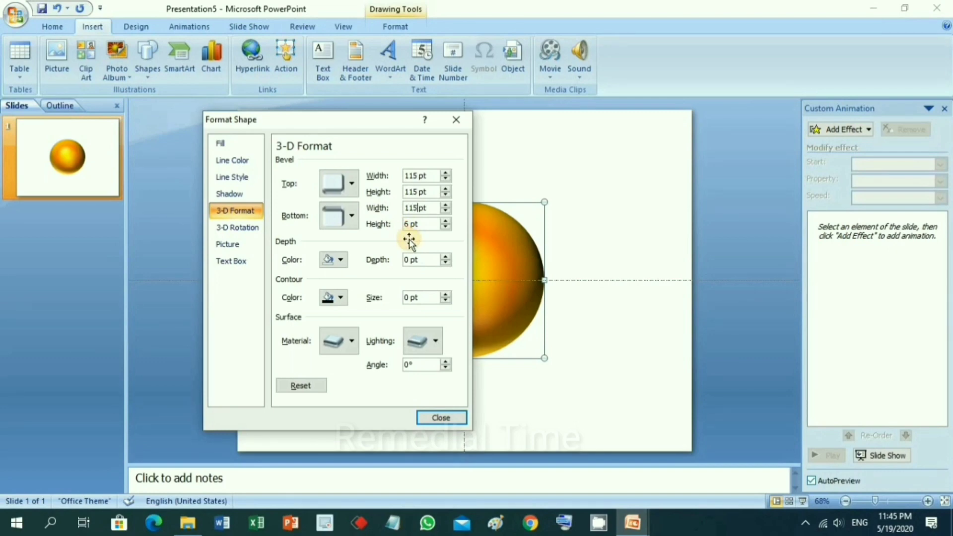
pyautogui.click(410, 224)
pyautogui.write('115')
pyautogui.press('Tab')
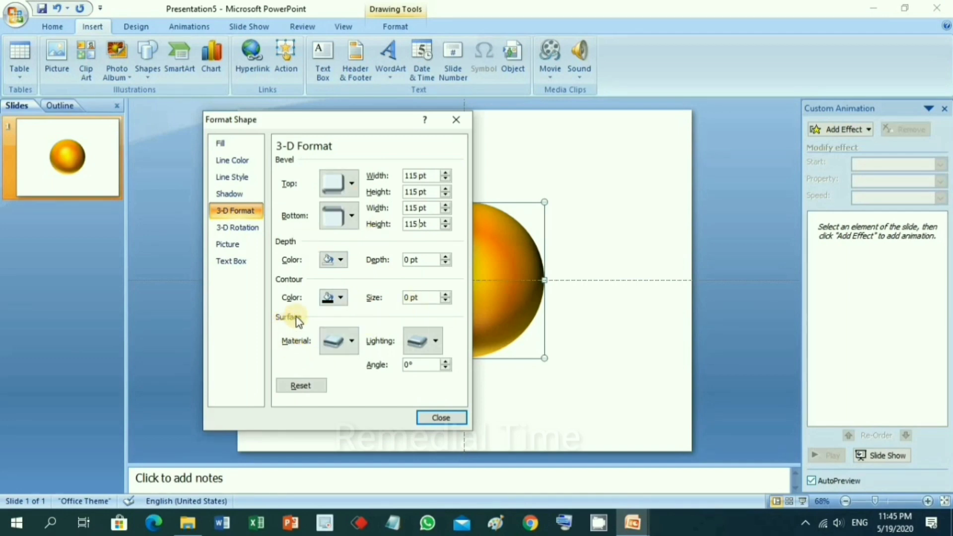
# Choose the Translucent Powder surface material for the circle.
pyautogui.click(352, 343)
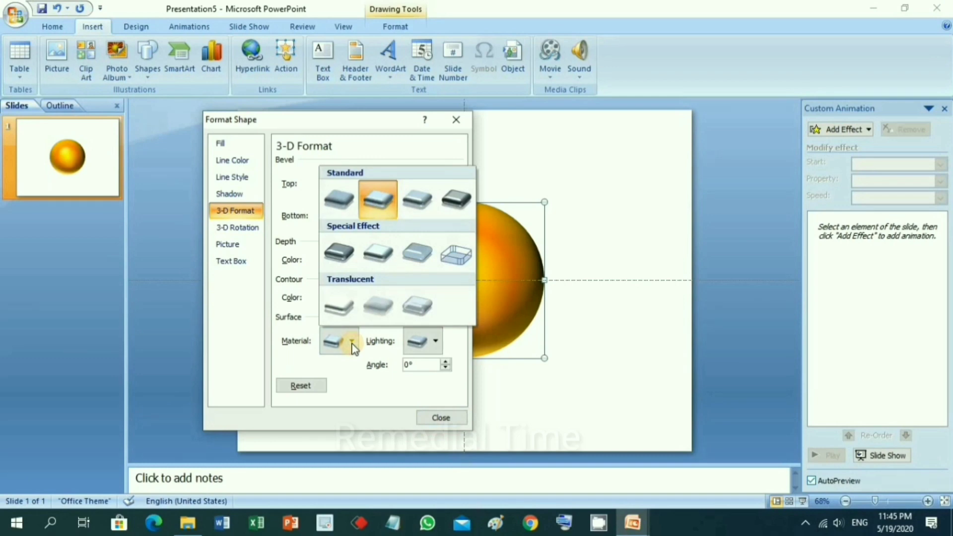
pyautogui.click(380, 311)
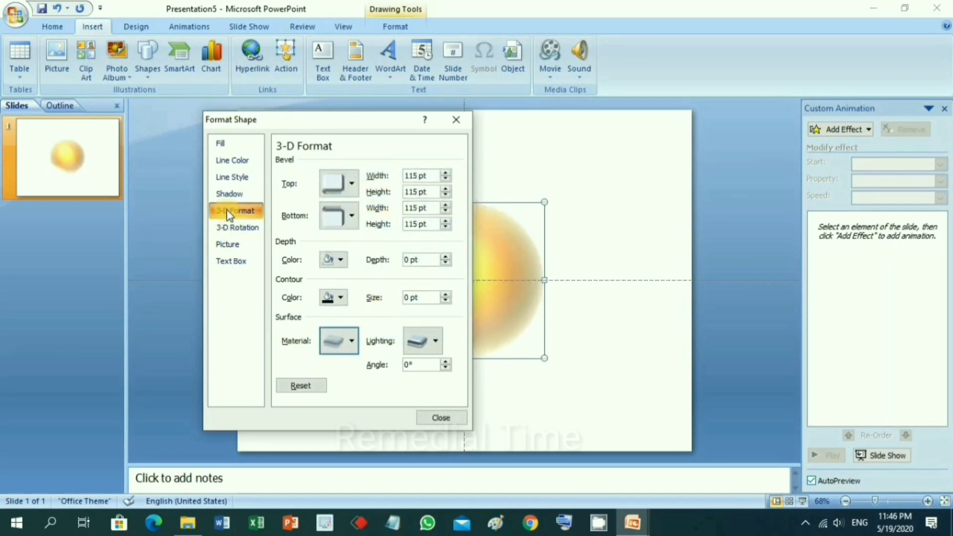
pyautogui.click(226, 195)
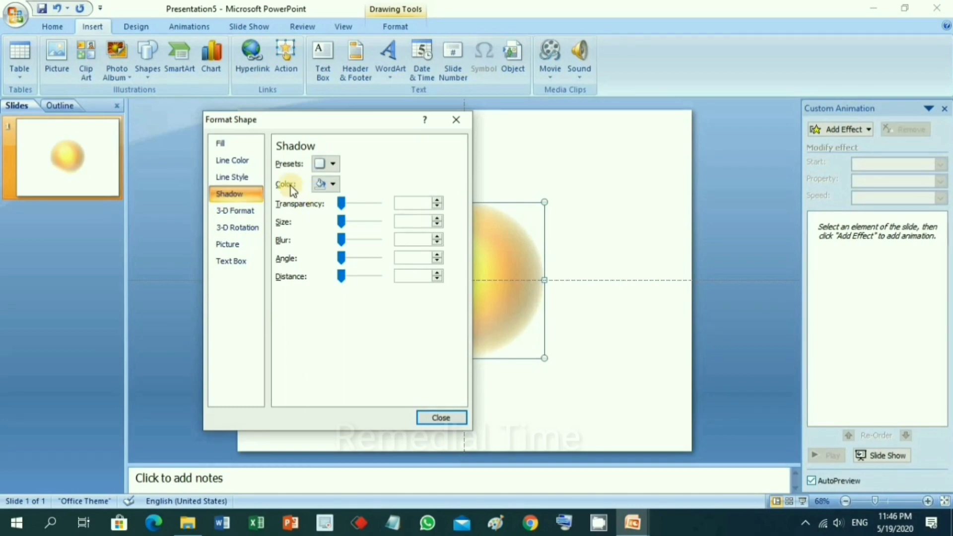
# Make the shadow orange and set its size to 106%.
pyautogui.click(333, 184)
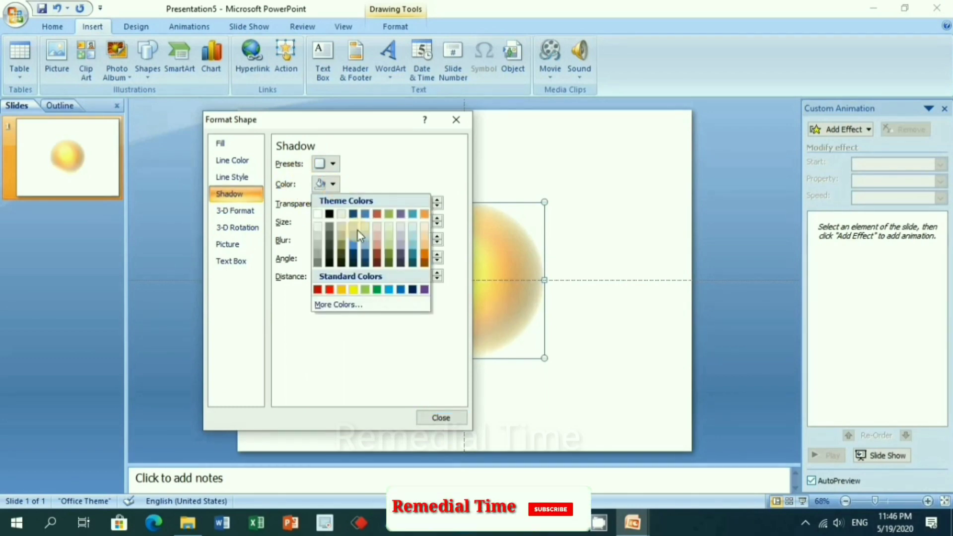
pyautogui.click(341, 290)
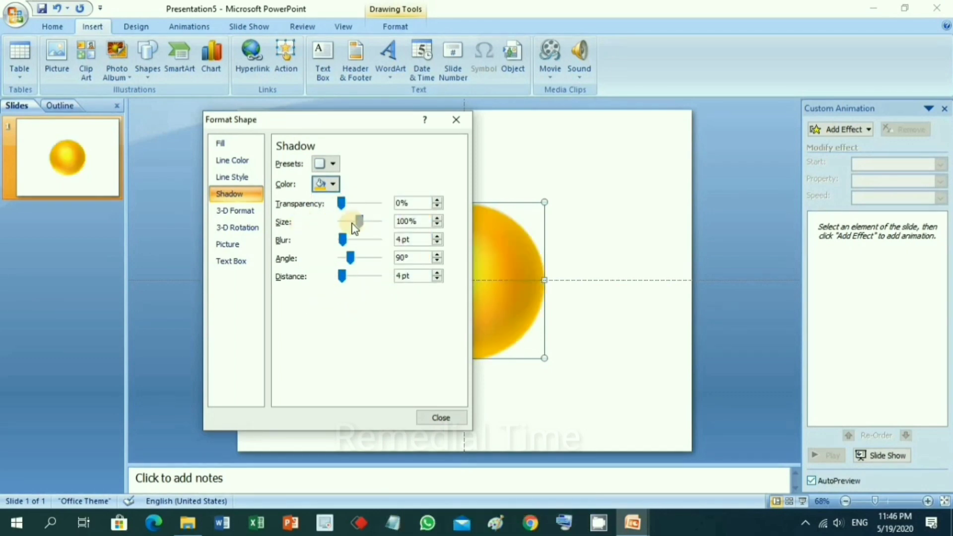
pyautogui.click(437, 219)
pyautogui.click(438, 219)
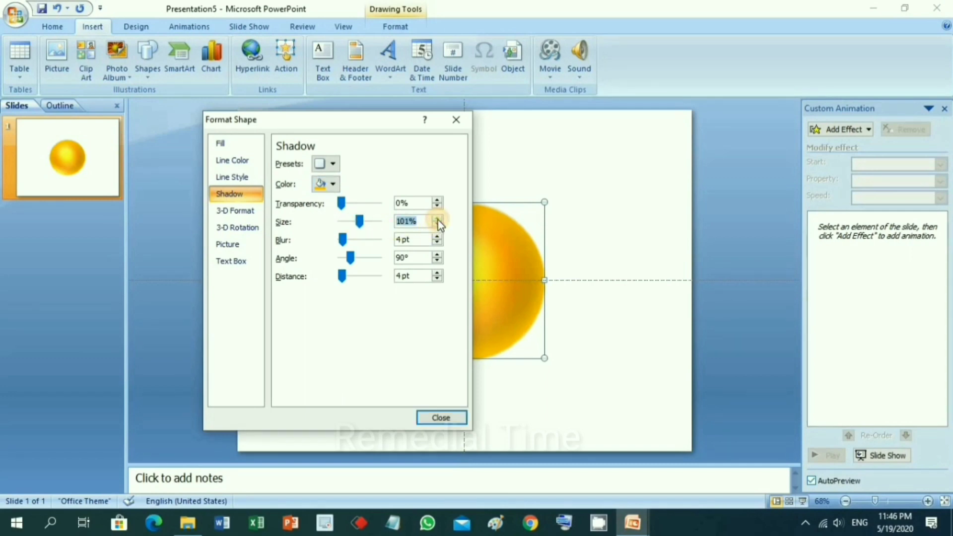
pyautogui.click(437, 219)
pyautogui.click(437, 218)
pyautogui.click(437, 219)
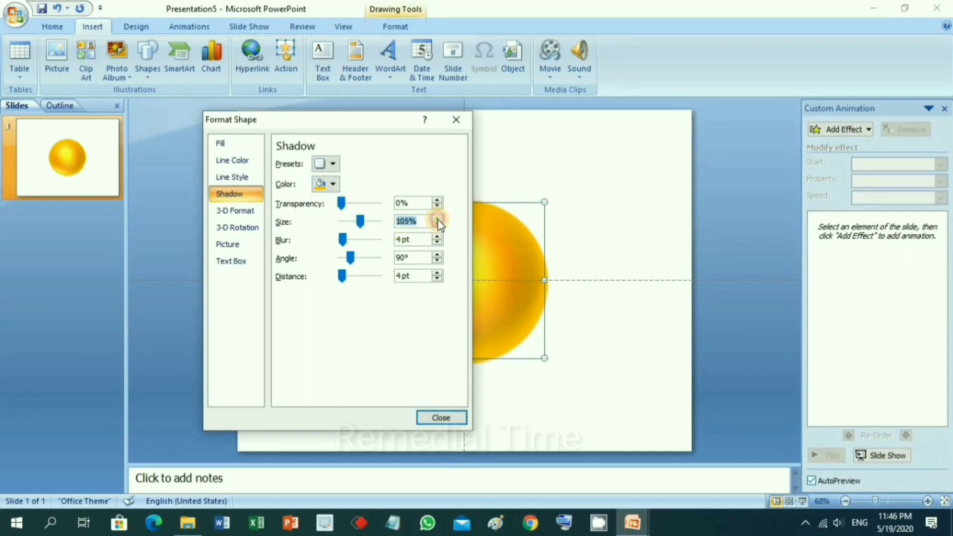
pyautogui.click(437, 219)
pyautogui.click(437, 218)
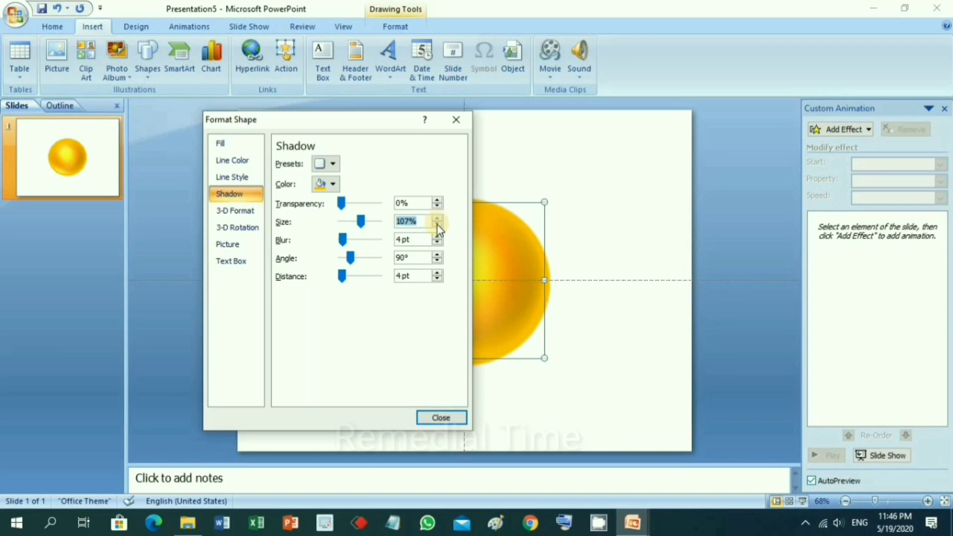
pyautogui.click(437, 224)
# Set the shadow blur to 37 pt and distance to 0 pt, then close Format Shape.
pyautogui.moveTo(342, 239); pyautogui.dragTo(355, 245)
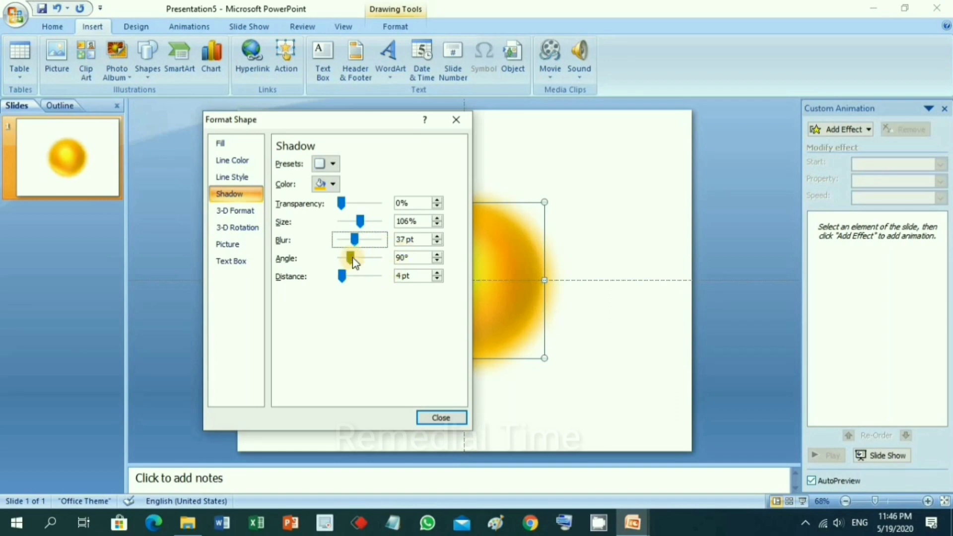
pyautogui.moveTo(352, 279)
pyautogui.mouseDown()
pyautogui.moveTo(343, 285)
pyautogui.moveTo(330, 269)
pyautogui.mouseUp()
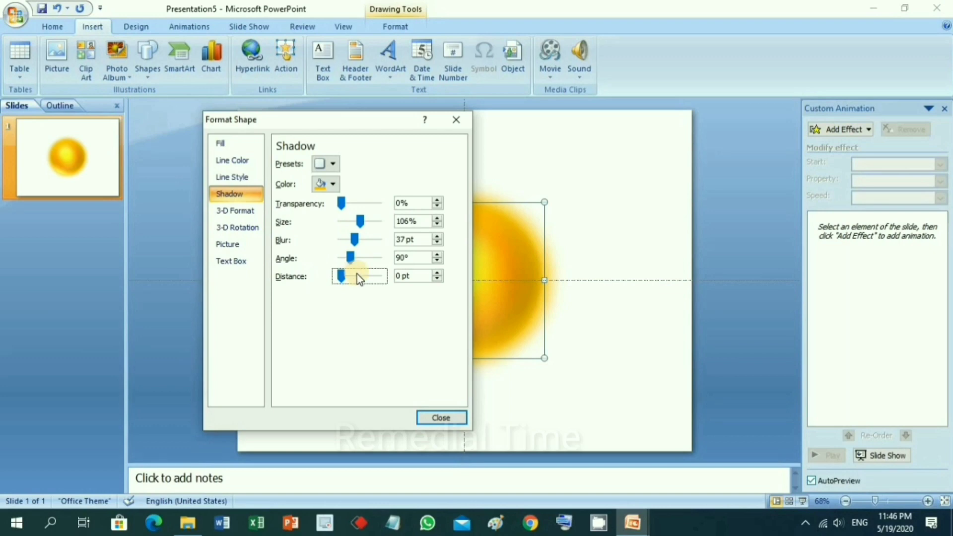
pyautogui.click(452, 419)
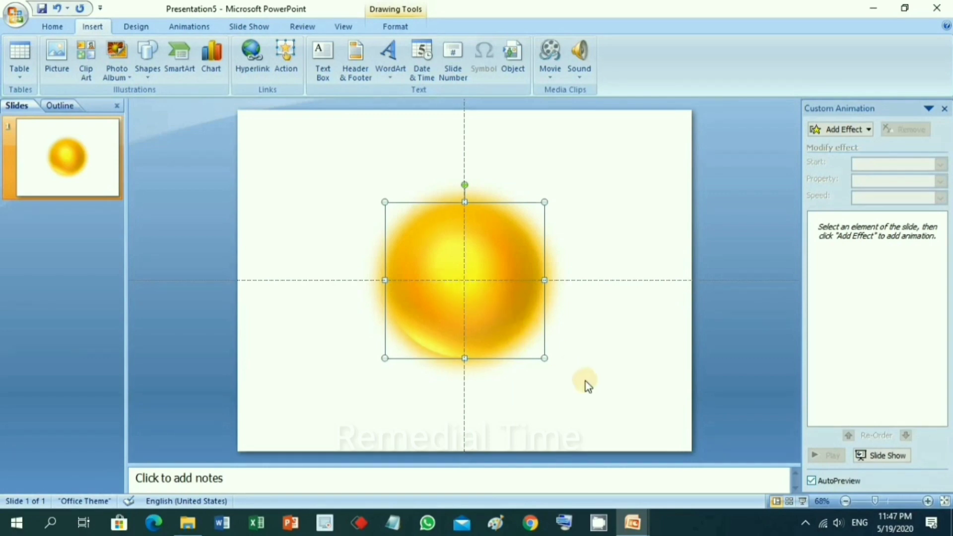
# Copy and paste the sun, nudging the duplicate level with the original.
pyautogui.hotkey('ctrl', 'c')
pyautogui.hotkey('ctrl', 'v')
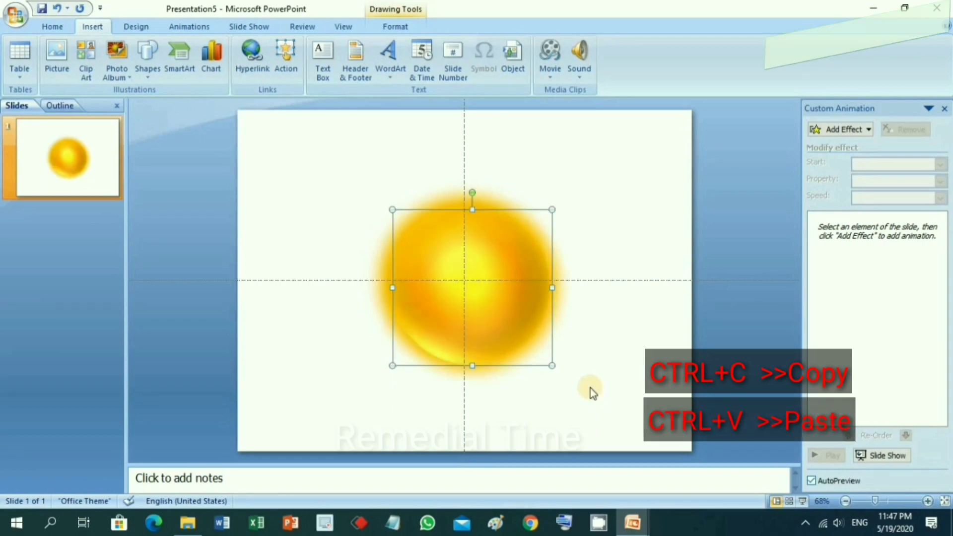
pyautogui.press('Up')
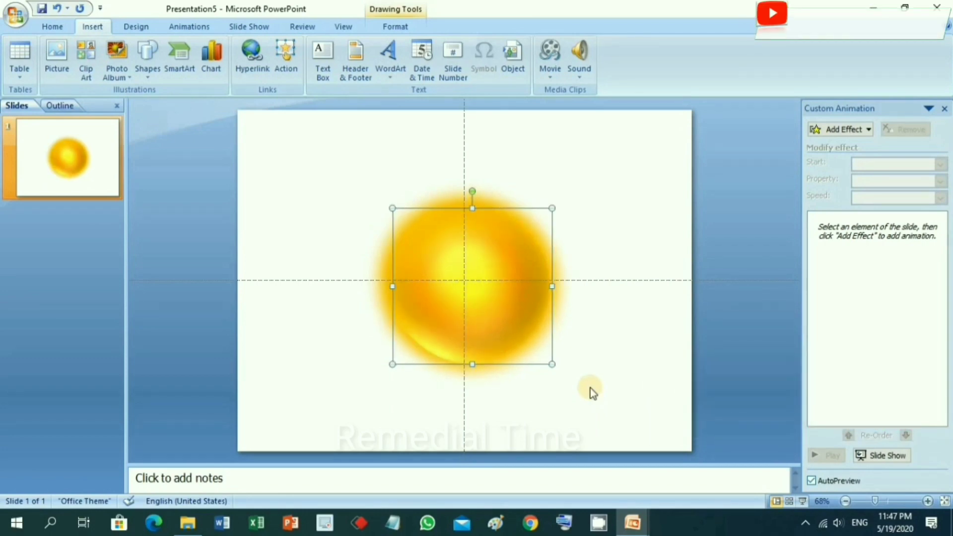
pyautogui.press('Up')
pyautogui.press('Up')
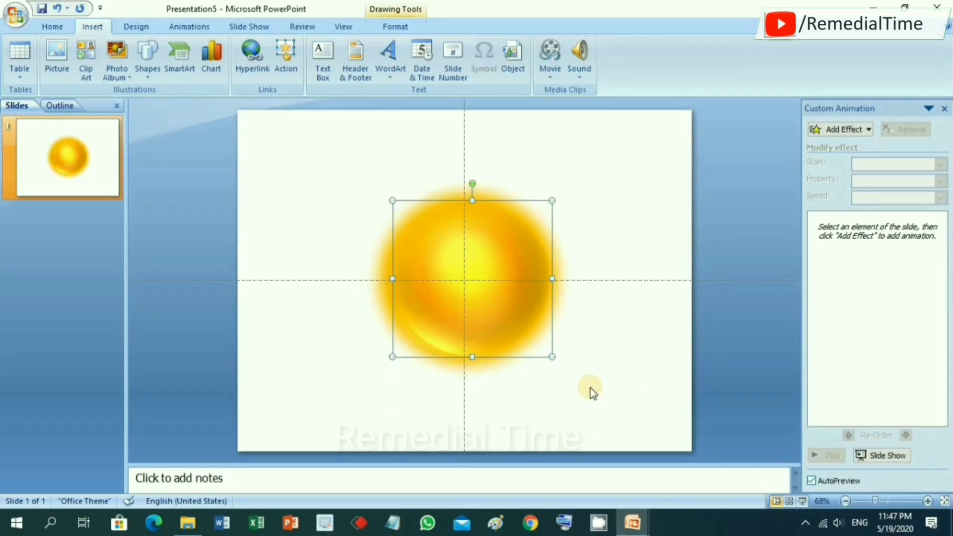
pyautogui.press('Left')
pyautogui.press('Left')
pyautogui.press('Left')
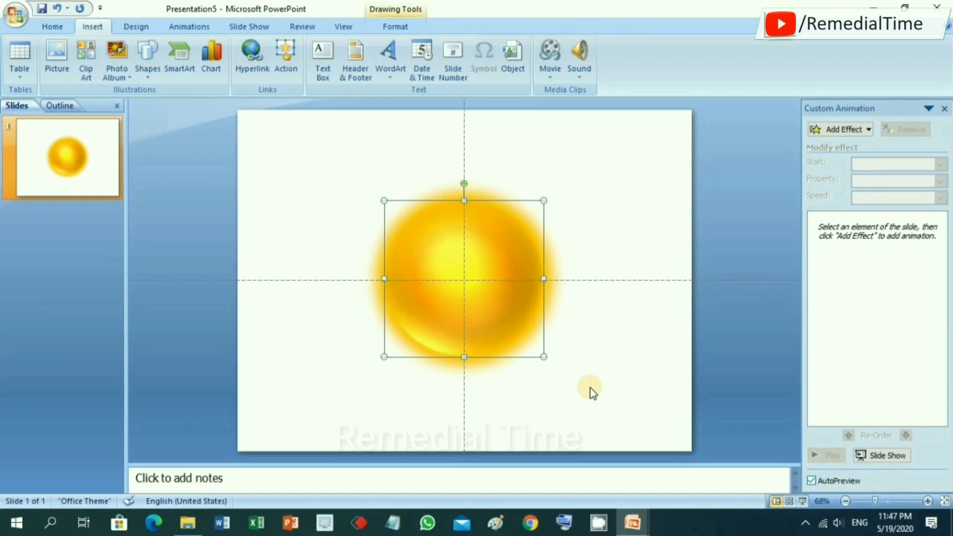
pyautogui.press('Left')
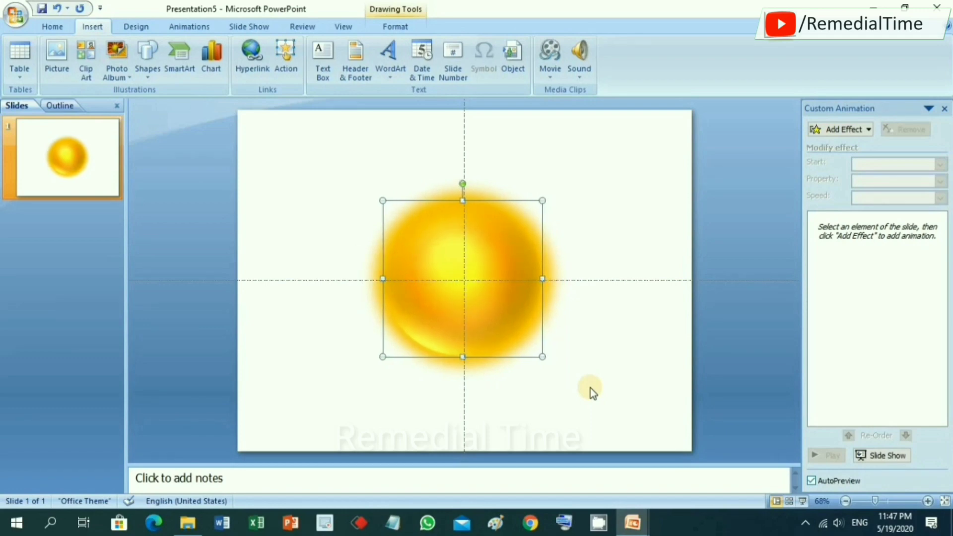
pyautogui.press('Right')
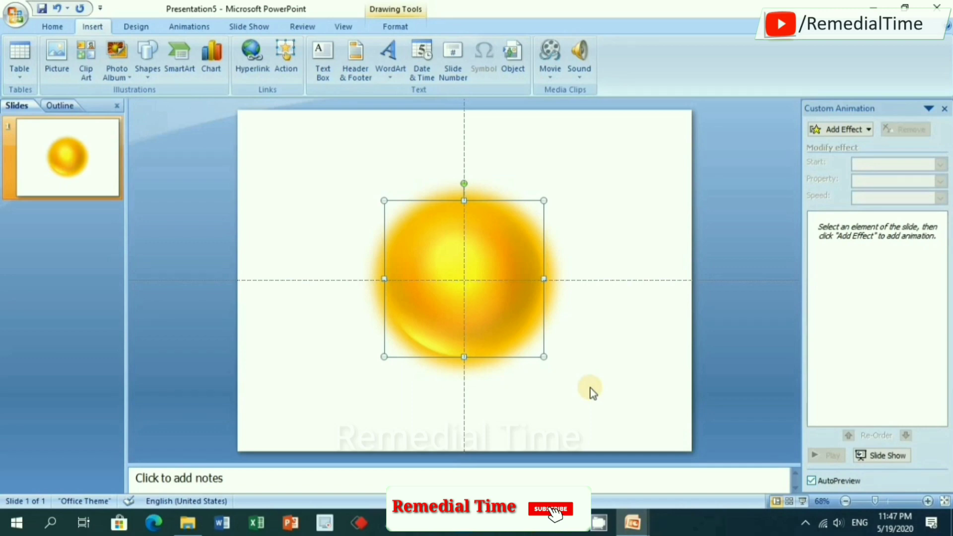
pyautogui.press('Down')
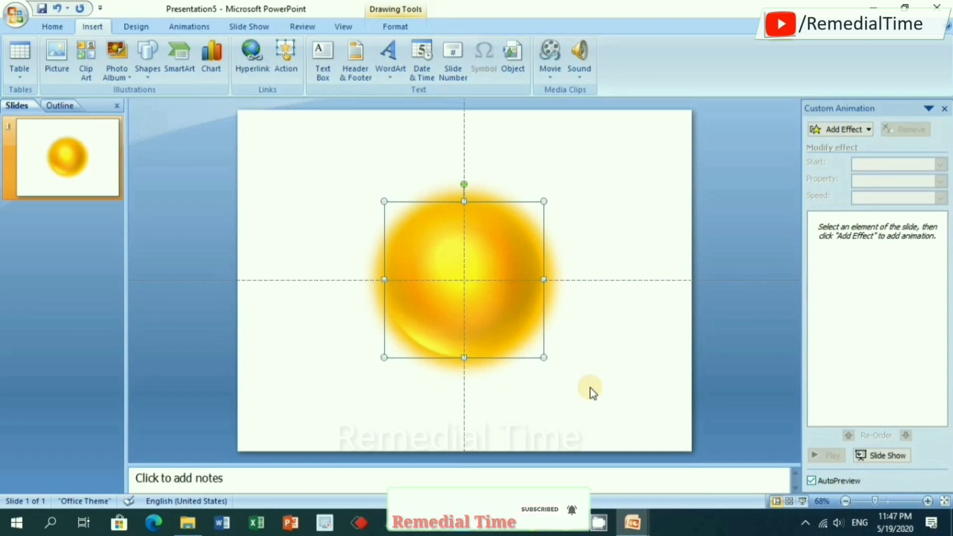
pyautogui.press('Up')
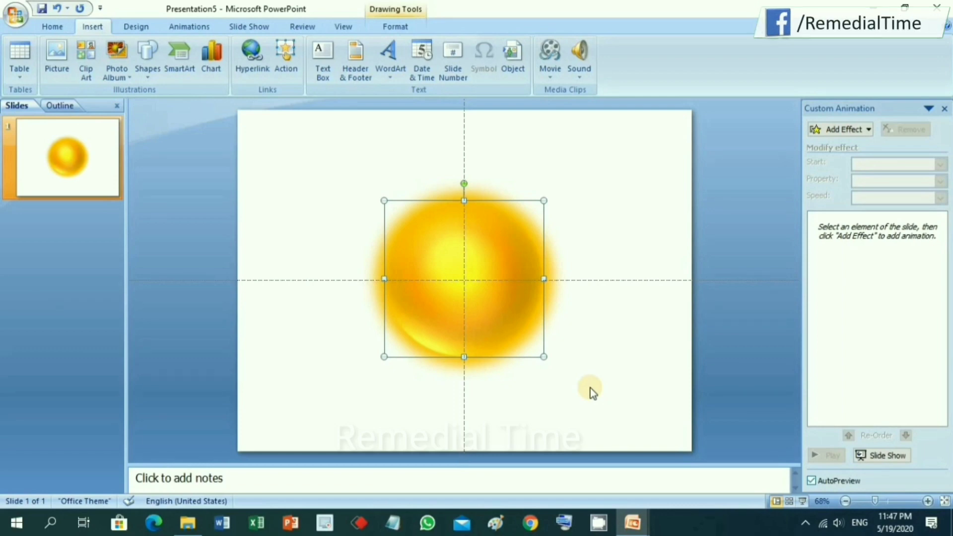
pyautogui.press('Right')
# Shift the copy just to the right of the original sun and deselect it.
pyautogui.press('Right')
pyautogui.press('Right')
pyautogui.press('Right')
pyautogui.press('Right')
pyautogui.press('Right')
pyautogui.press('Right')
pyautogui.press('Right')
pyautogui.press('Right')
pyautogui.press('Right')
pyautogui.press('Right')
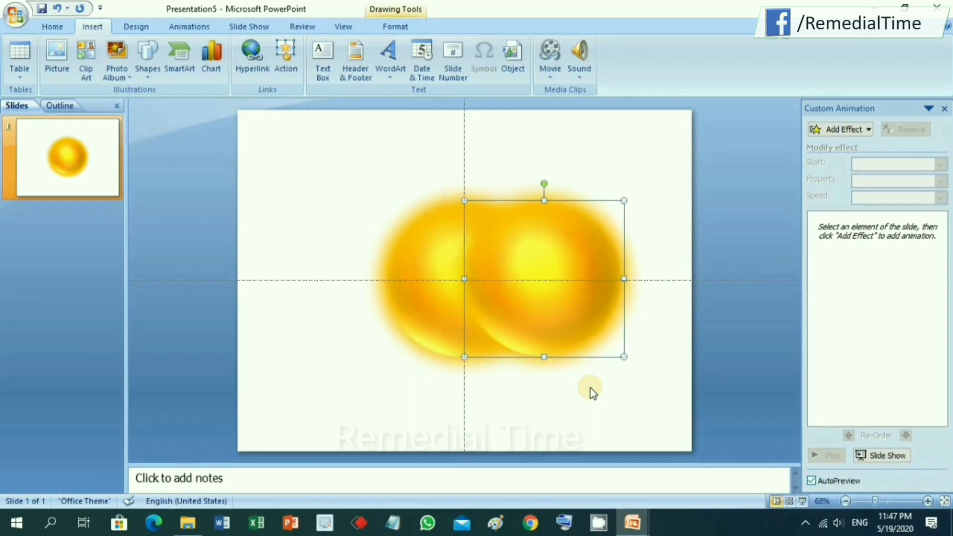
pyautogui.press('Right')
pyautogui.press('Right')
pyautogui.press('Right')
pyautogui.press('Right')
pyautogui.press('Right')
pyautogui.press('Right')
pyautogui.press('Right')
pyautogui.press('Right')
pyautogui.press('Right')
pyautogui.press('Right')
pyautogui.press('Right')
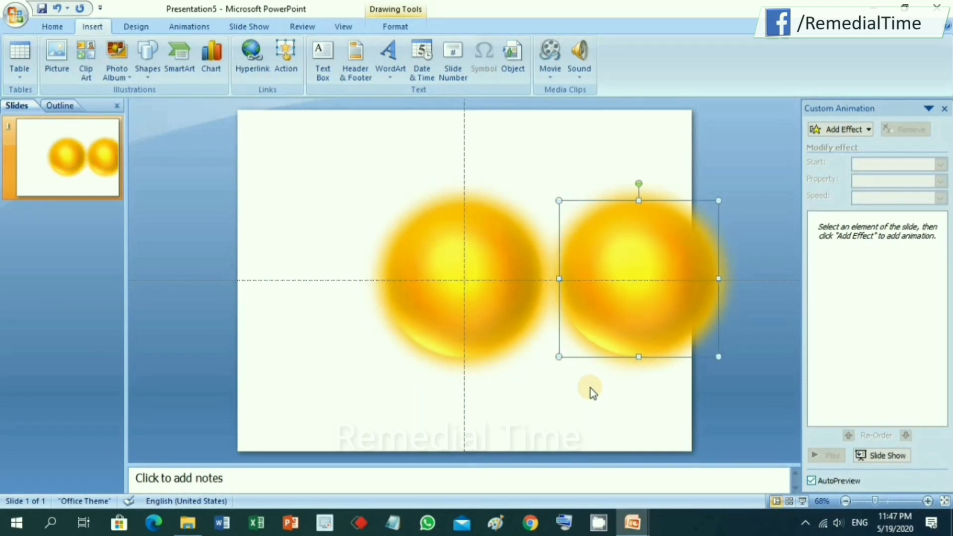
pyautogui.press('Left')
pyautogui.press('Left')
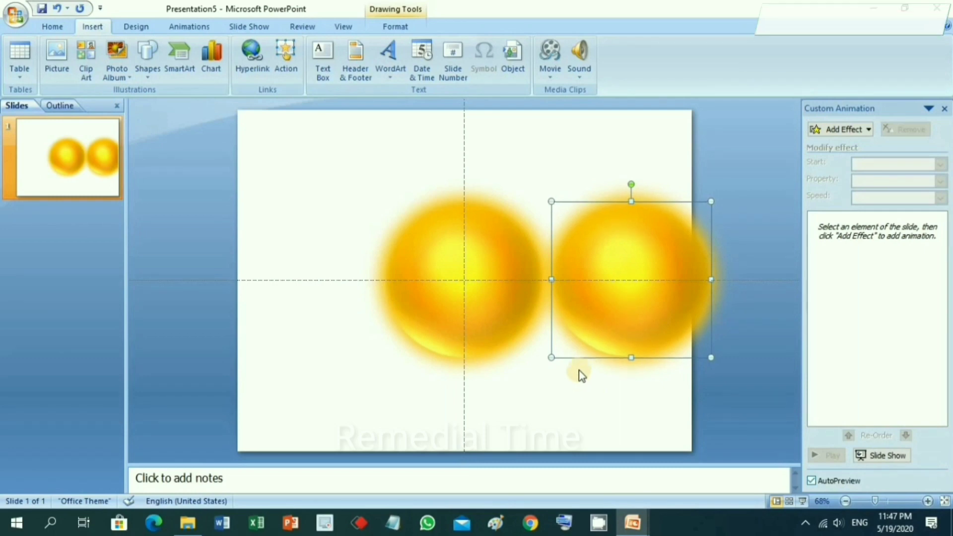
pyautogui.press('Escape')
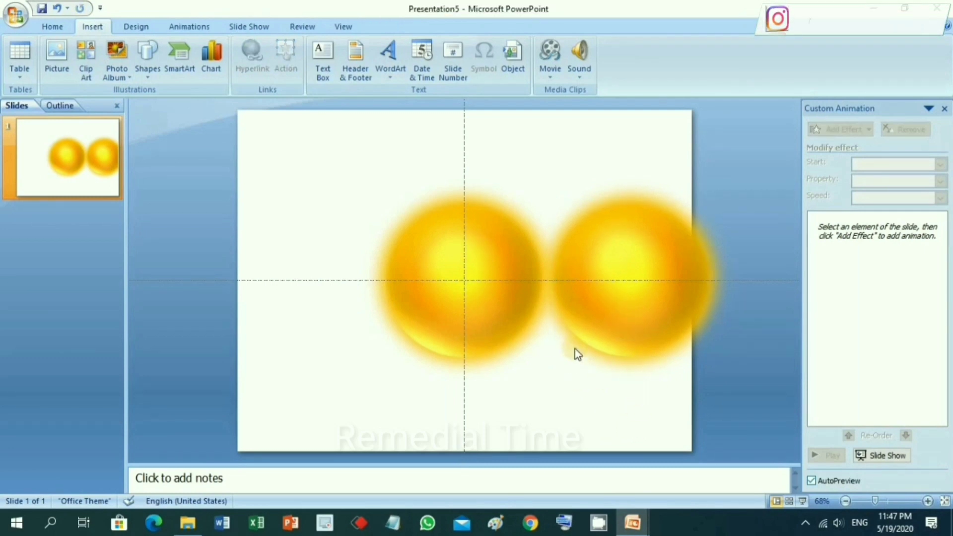
# Give the right-hand sun a solid black fill in Format Shape.
pyautogui.click(631, 298)
pyautogui.rightClick(630, 295)
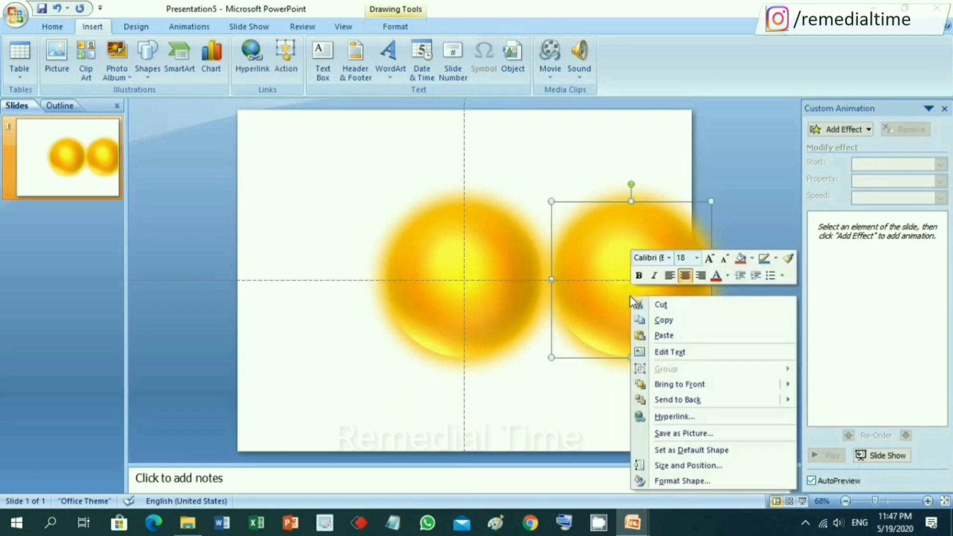
pyautogui.click(677, 482)
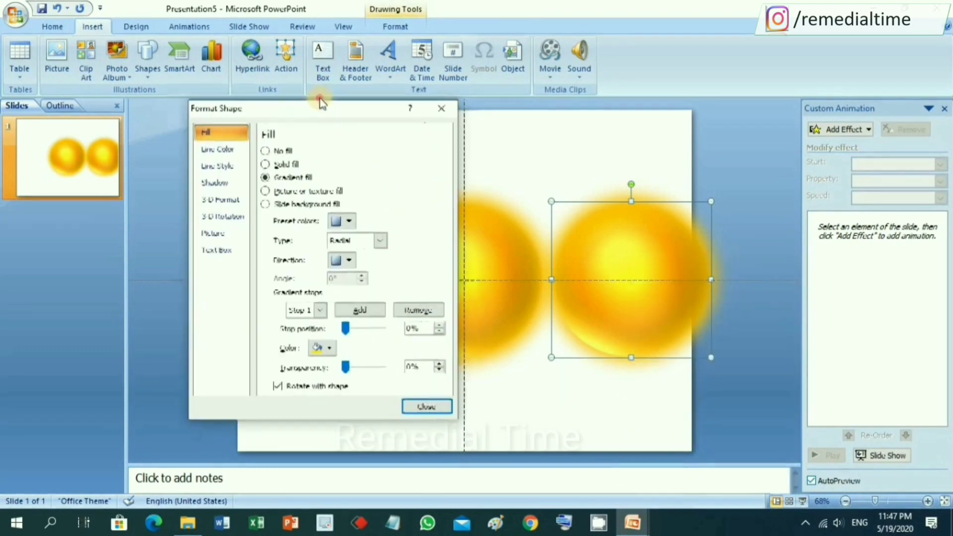
pyautogui.moveTo(320, 101); pyautogui.dragTo(303, 83)
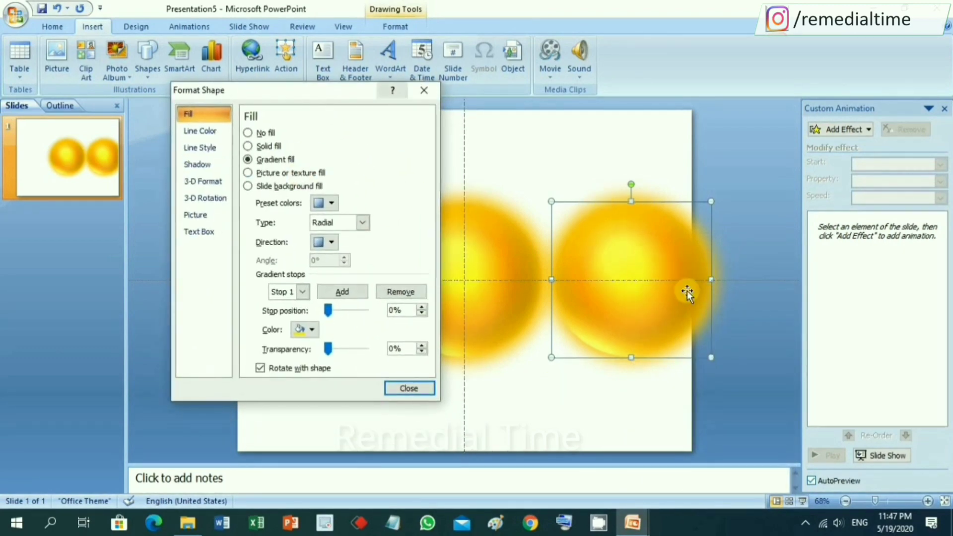
pyautogui.click(254, 147)
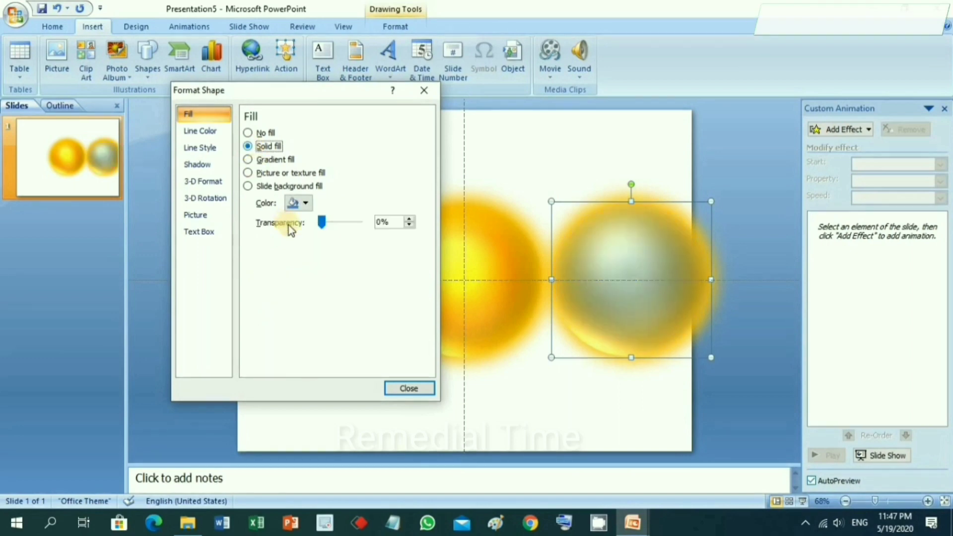
pyautogui.click(303, 204)
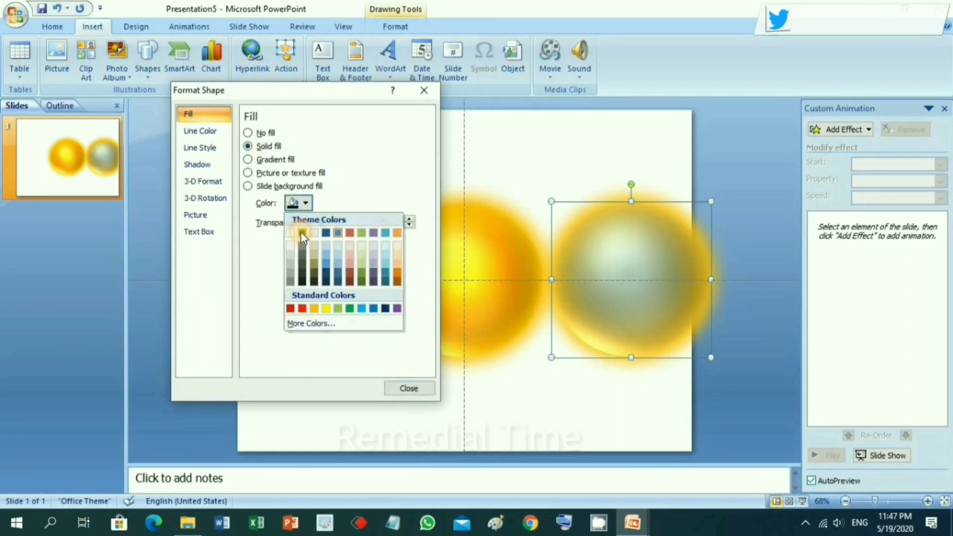
pyautogui.click(302, 233)
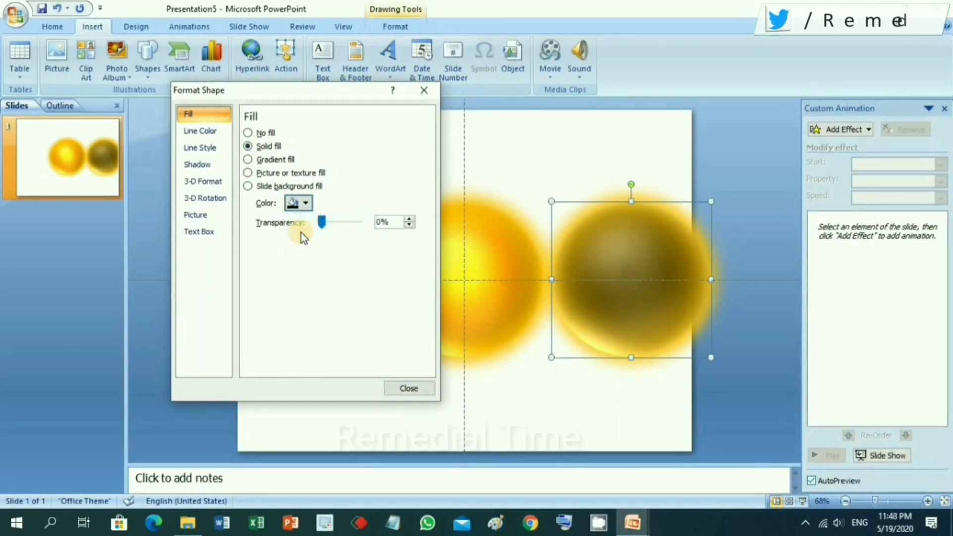
# Remove the copy's orange glow with the No Shadow preset.
pyautogui.click(204, 131)
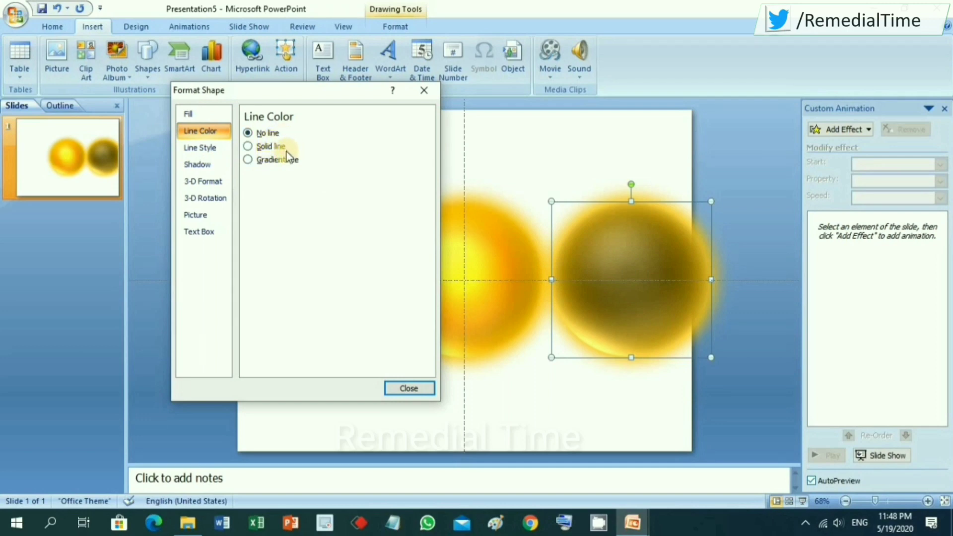
pyautogui.click(199, 164)
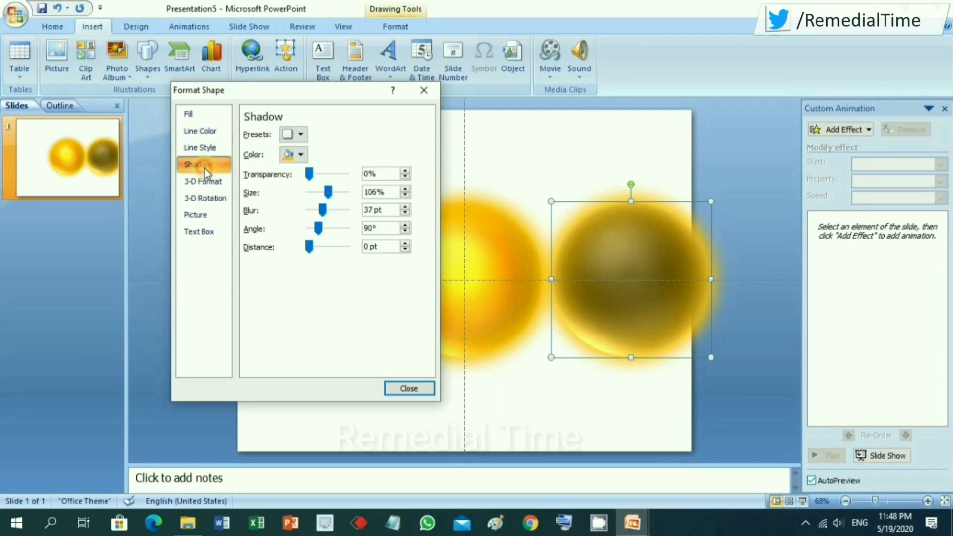
pyautogui.click(301, 134)
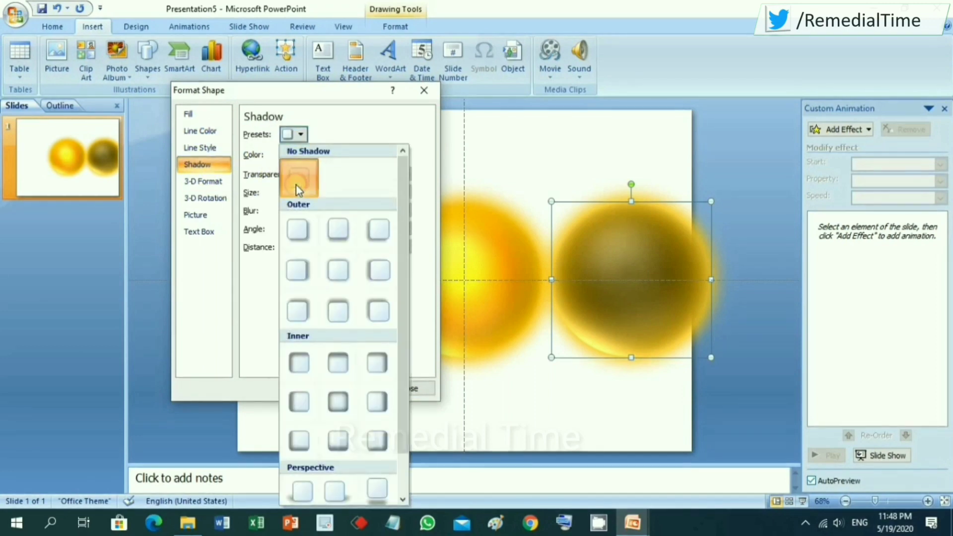
pyautogui.click(297, 178)
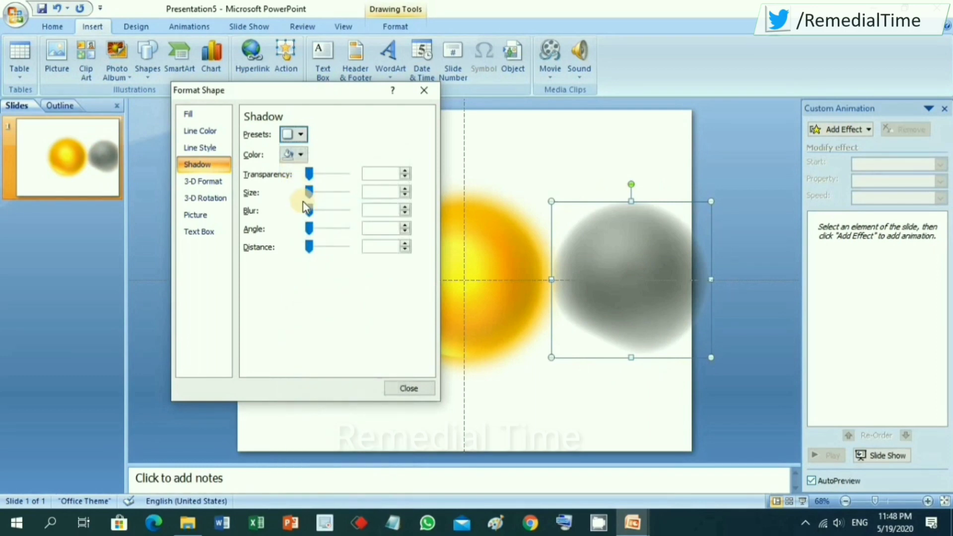
# Change the copy's 3-D material to a standard one, then close Format Shape.
pyautogui.click(198, 187)
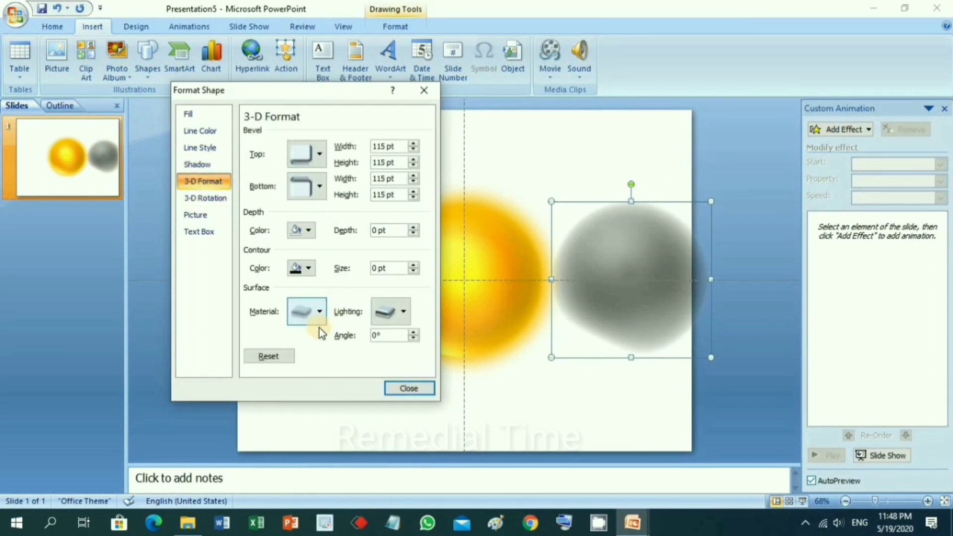
pyautogui.click(320, 312)
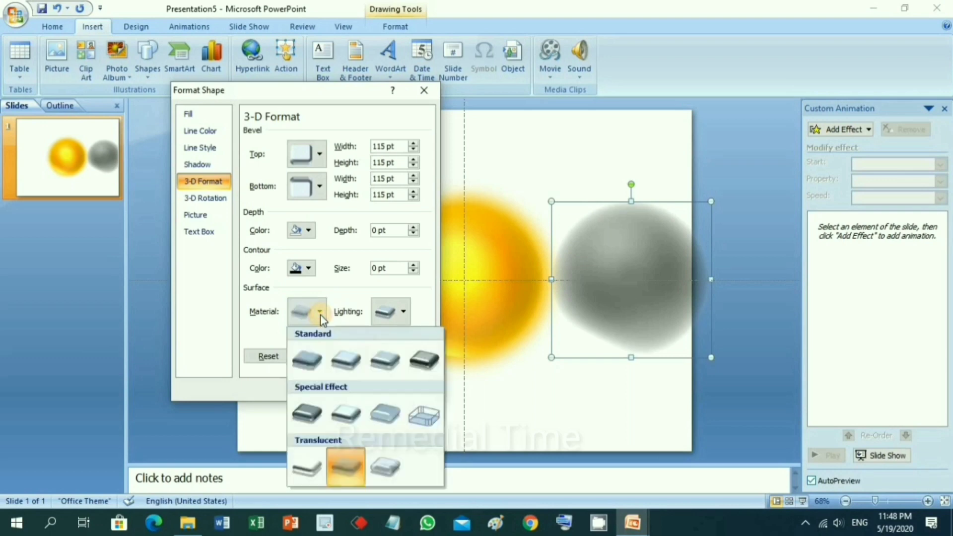
pyautogui.click(312, 359)
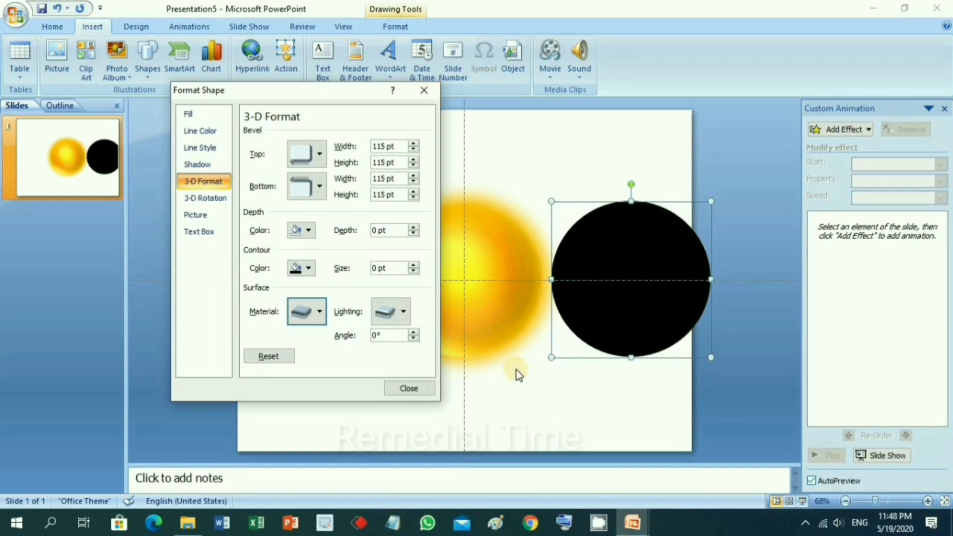
pyautogui.click(407, 389)
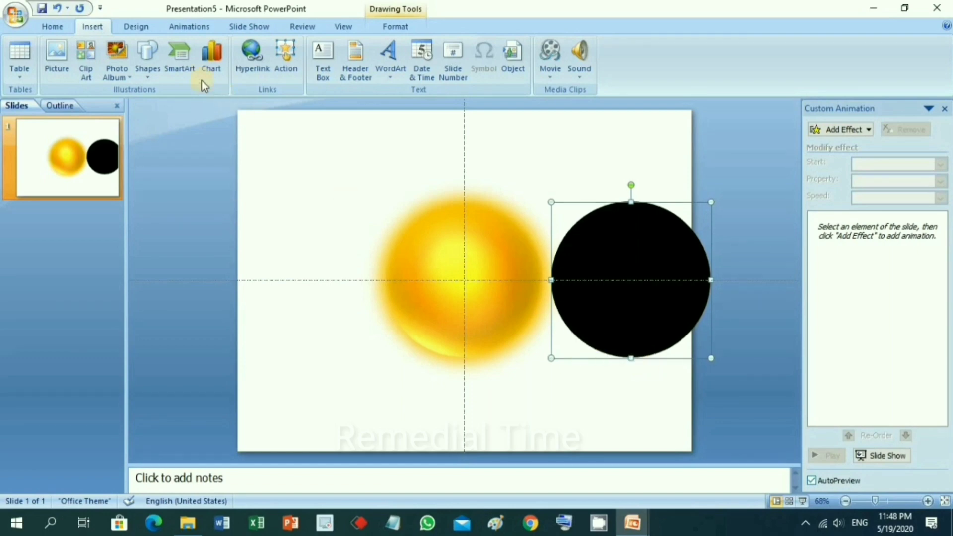
# Add the Motion Paths > Left effect to the black circle in Custom Animation.
pyautogui.click(179, 26)
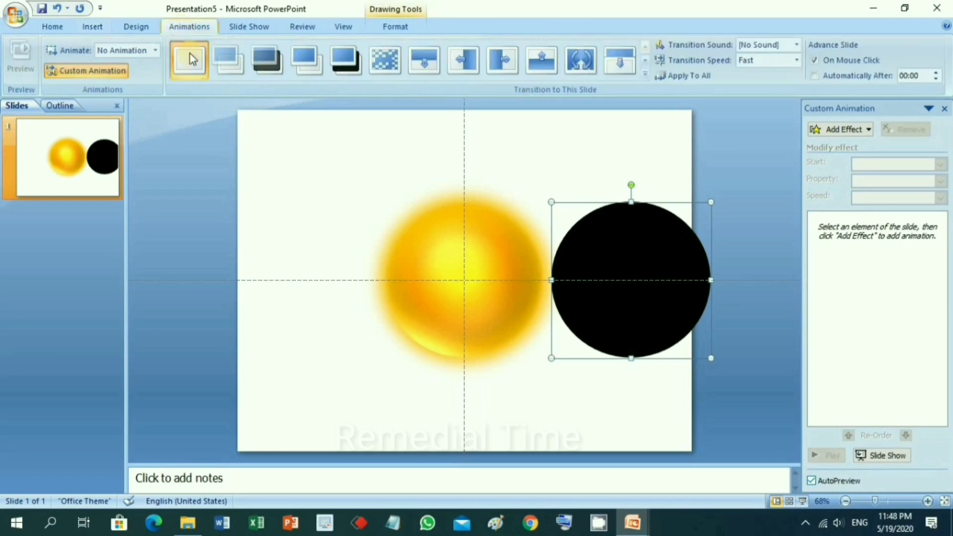
pyautogui.click(839, 131)
pyautogui.moveTo(833, 194)
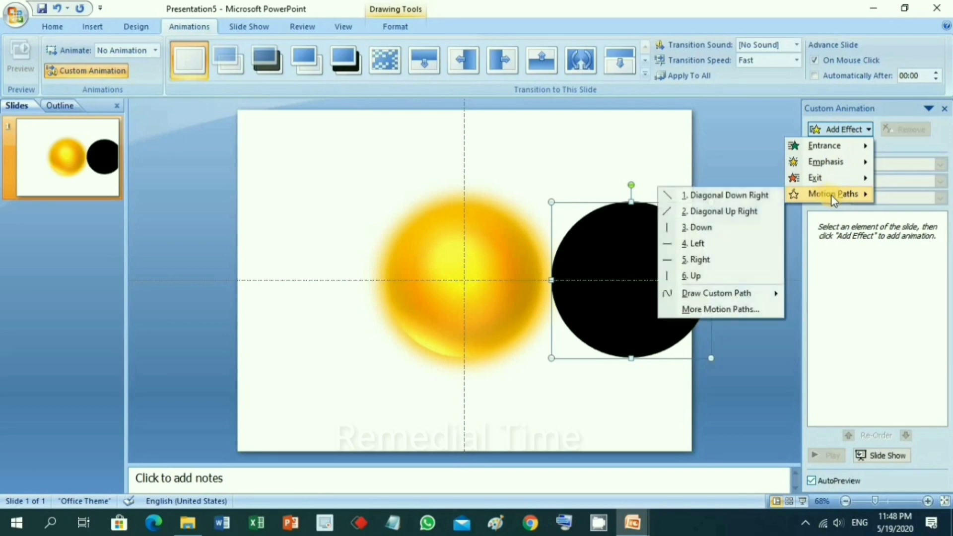
pyautogui.click(701, 246)
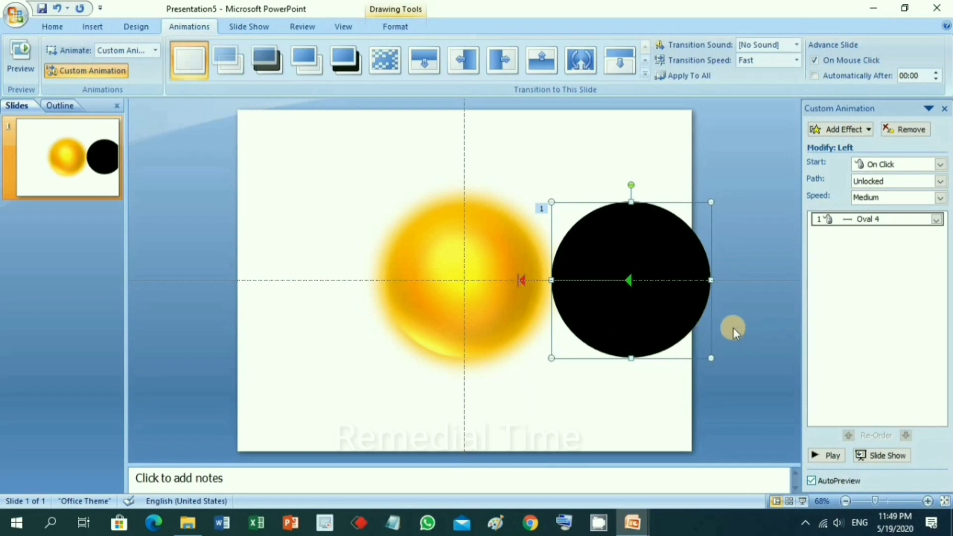
# Drag the end point of the black circle's Left motion path beyond the slide's left edge.
pyautogui.scroll(2, 729, 328)
pyautogui.scroll(3, 723, 327)
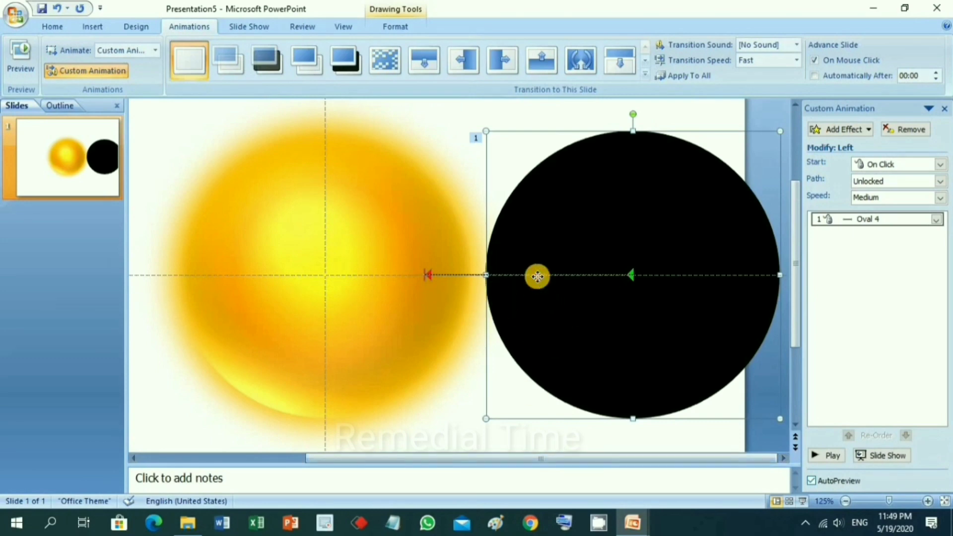
pyautogui.click(537, 276)
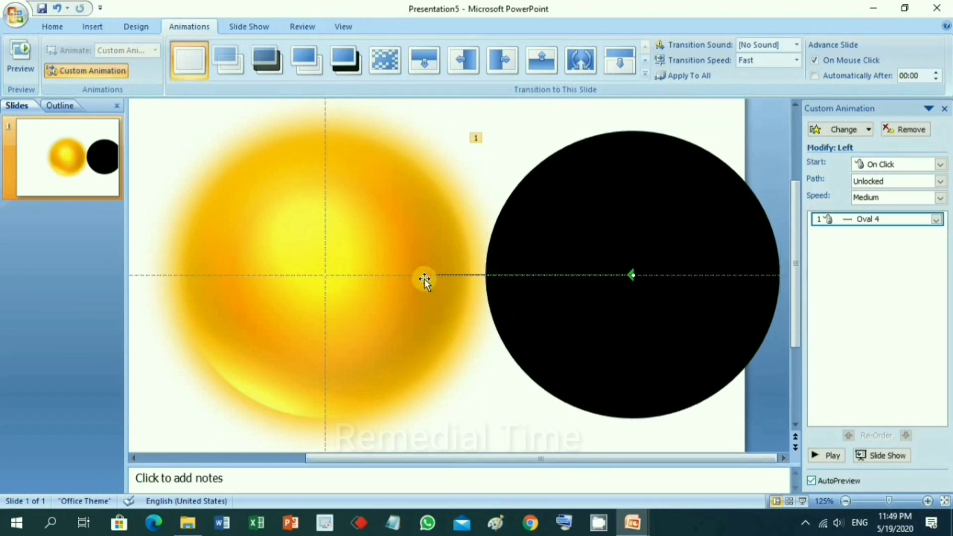
pyautogui.scroll(2, 430, 279)
pyautogui.scroll(2, 429, 279)
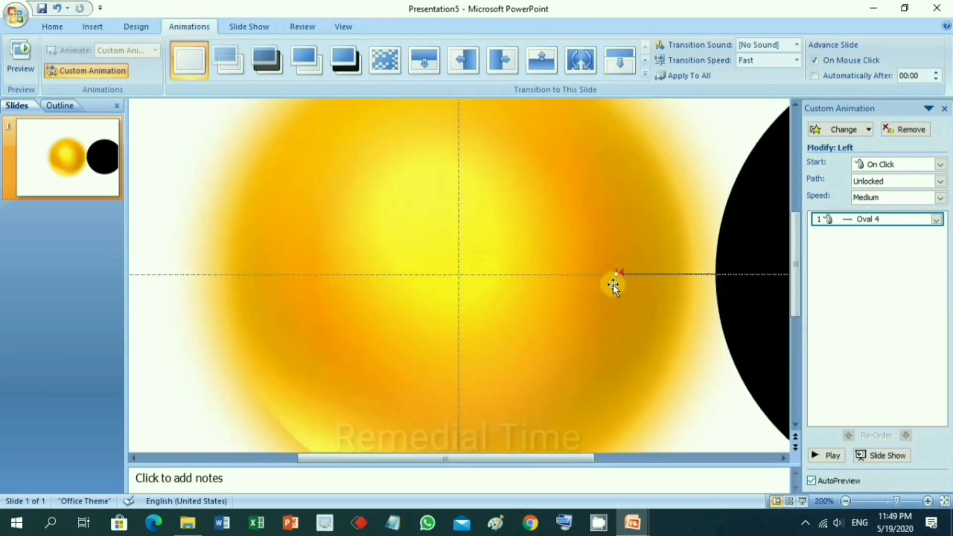
pyautogui.moveTo(569, 459); pyautogui.dragTo(728, 457)
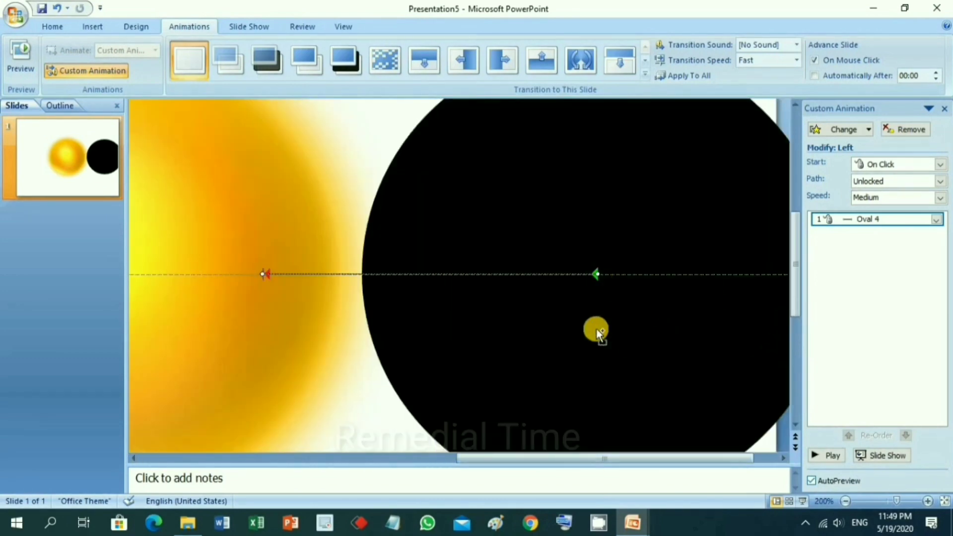
pyautogui.scroll(-3, 595, 329)
pyautogui.scroll(-2, 596, 329)
pyautogui.scroll(-2, 590, 330)
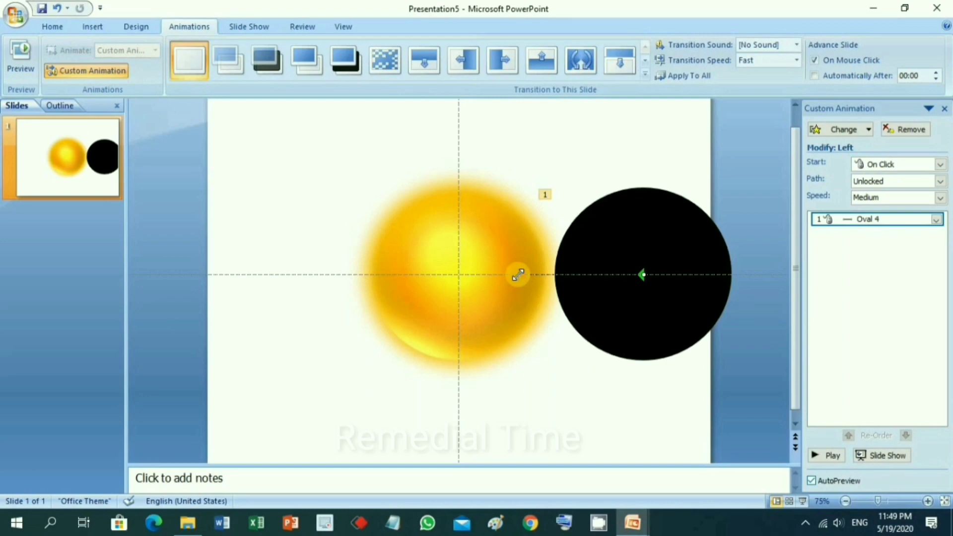
pyautogui.moveTo(518, 274); pyautogui.dragTo(210, 273)
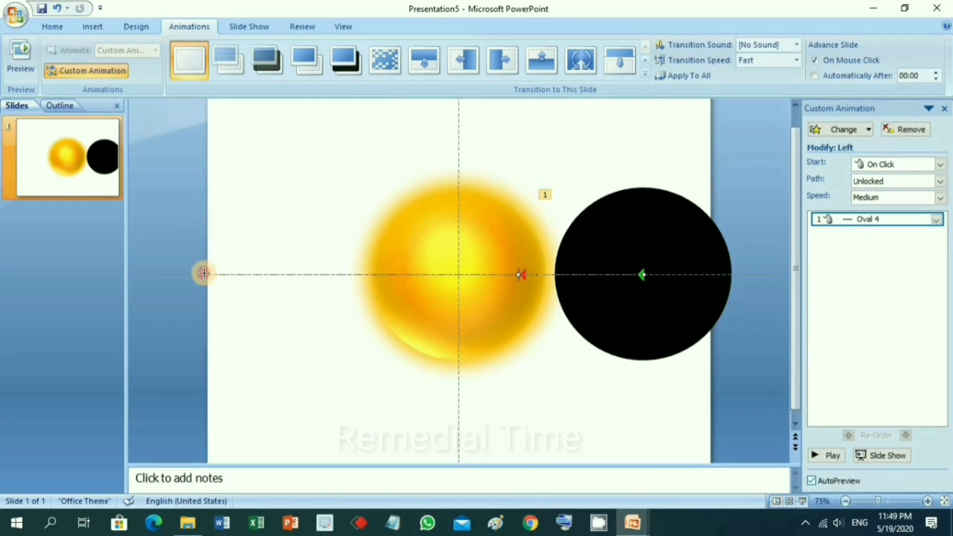
pyautogui.moveTo(211, 274); pyautogui.dragTo(158, 274)
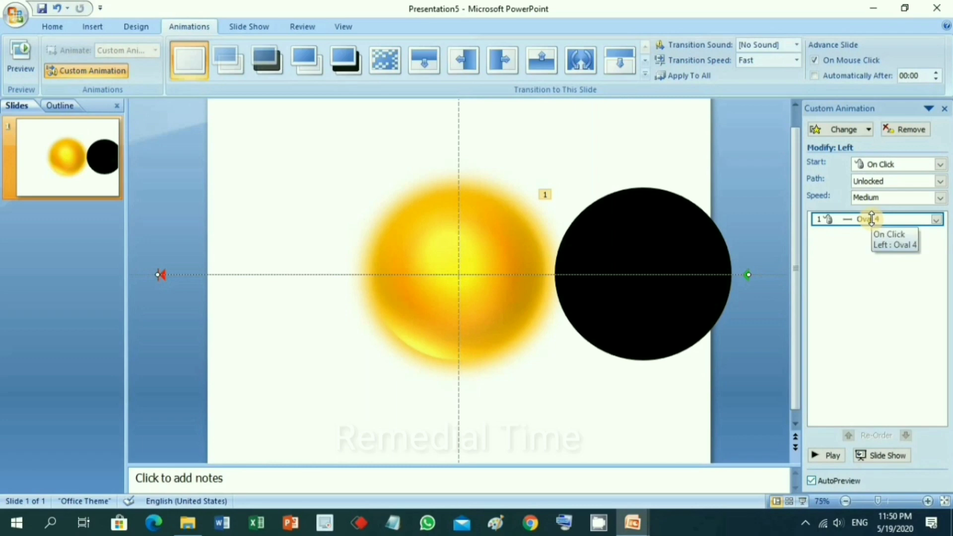
# Change the Oval 4 Left motion path's speed from 2 to 60 seconds, then end the preview.
pyautogui.rightClick(871, 219)
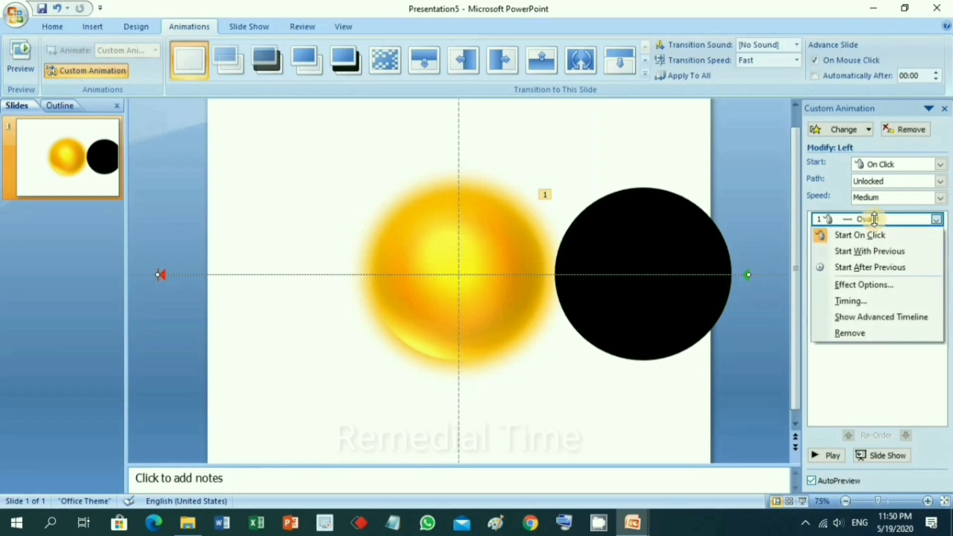
pyautogui.click(850, 302)
pyautogui.moveTo(675, 189); pyautogui.dragTo(620, 179)
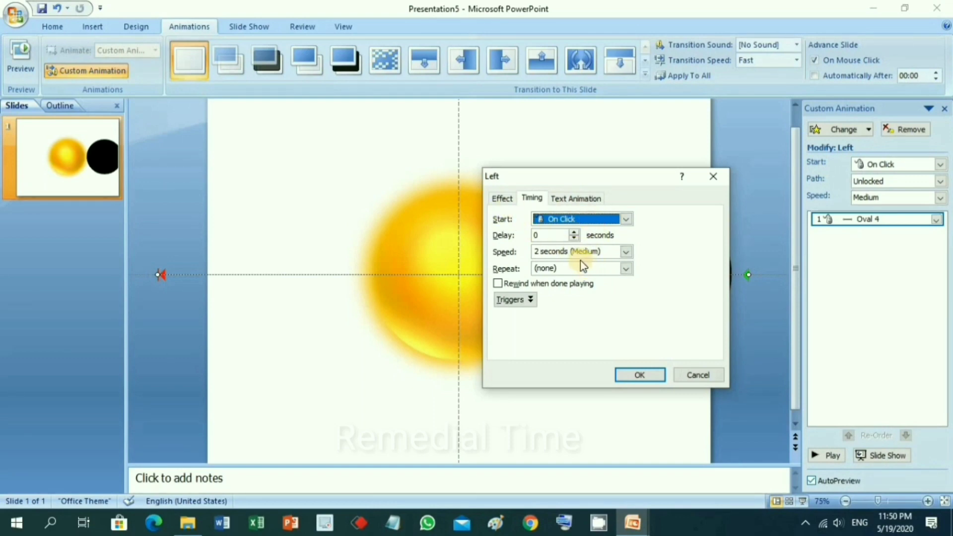
pyautogui.click(538, 252)
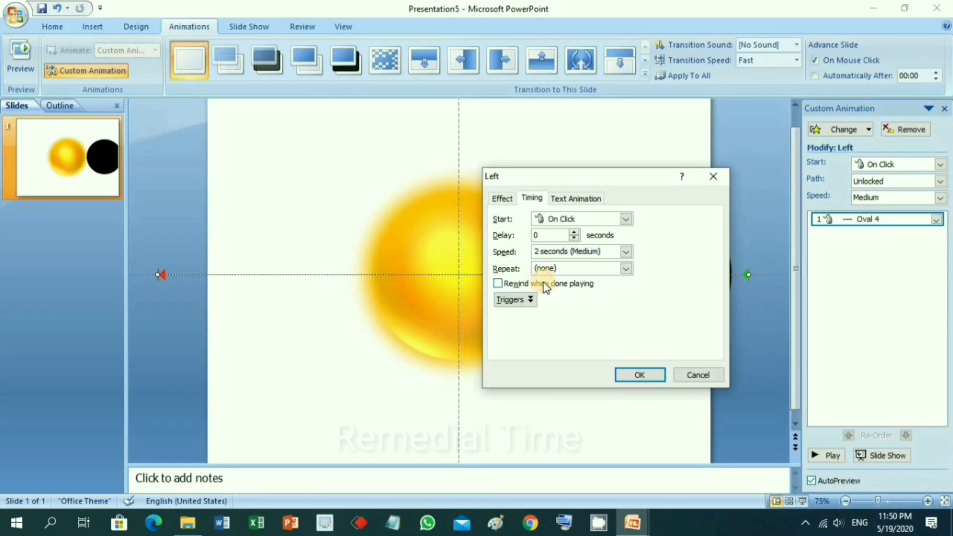
pyautogui.press('BackSpace')
pyautogui.write('6')
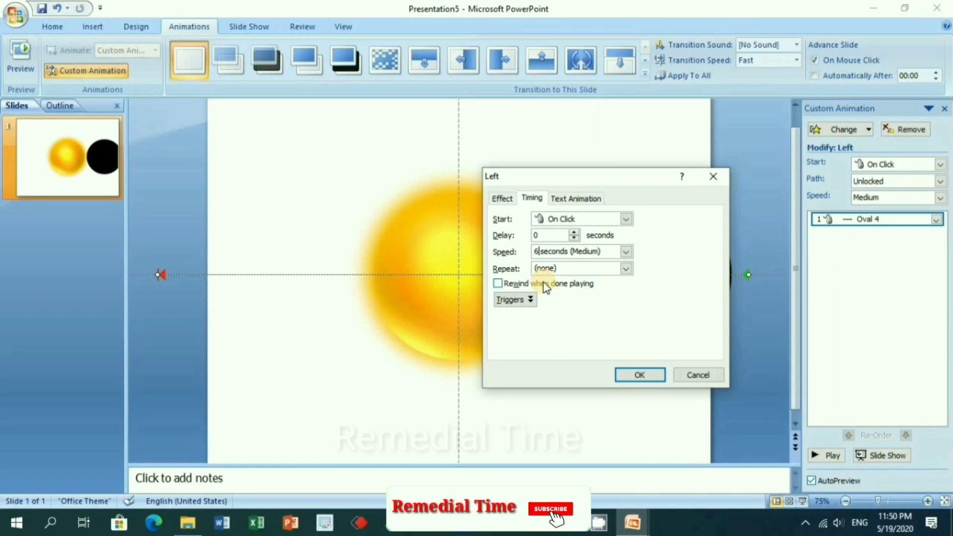
pyautogui.write('0')
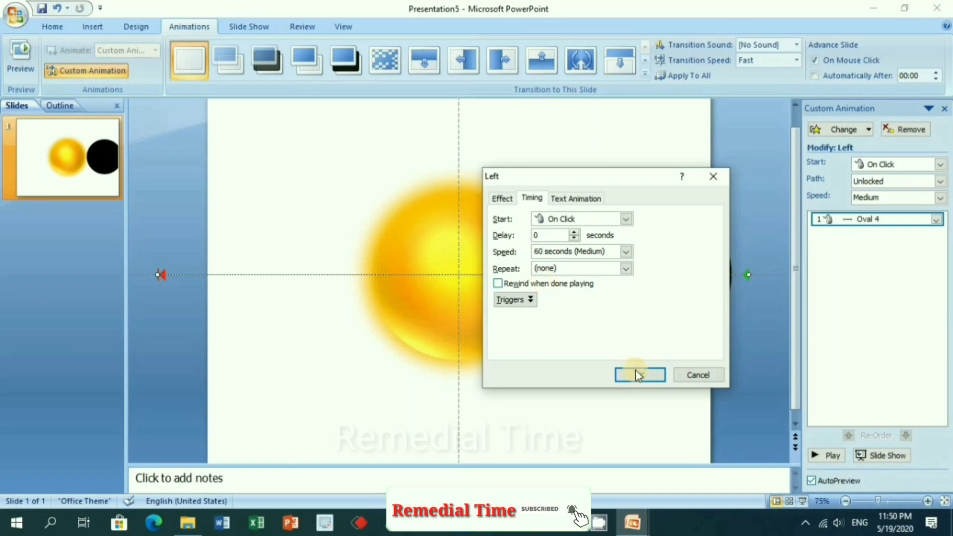
pyautogui.click(637, 375)
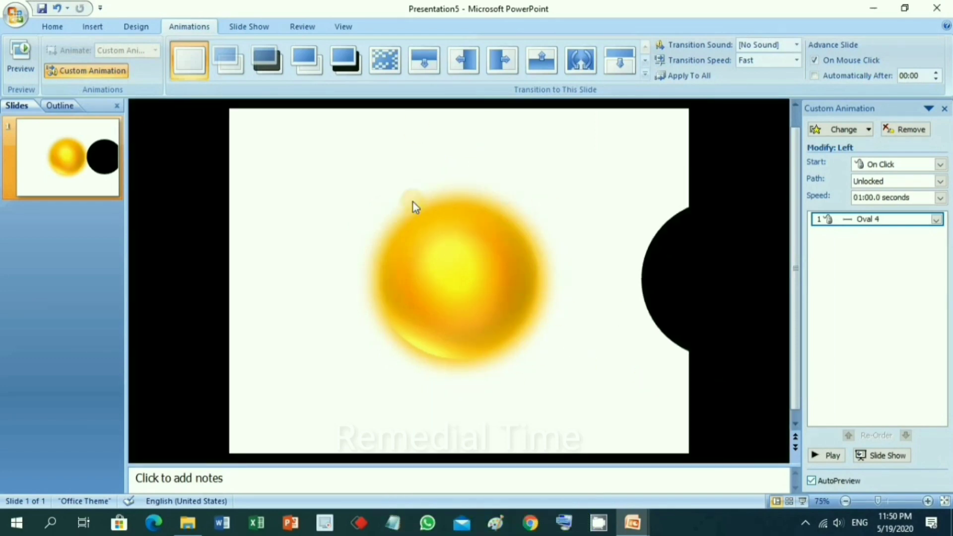
pyautogui.click(585, 385)
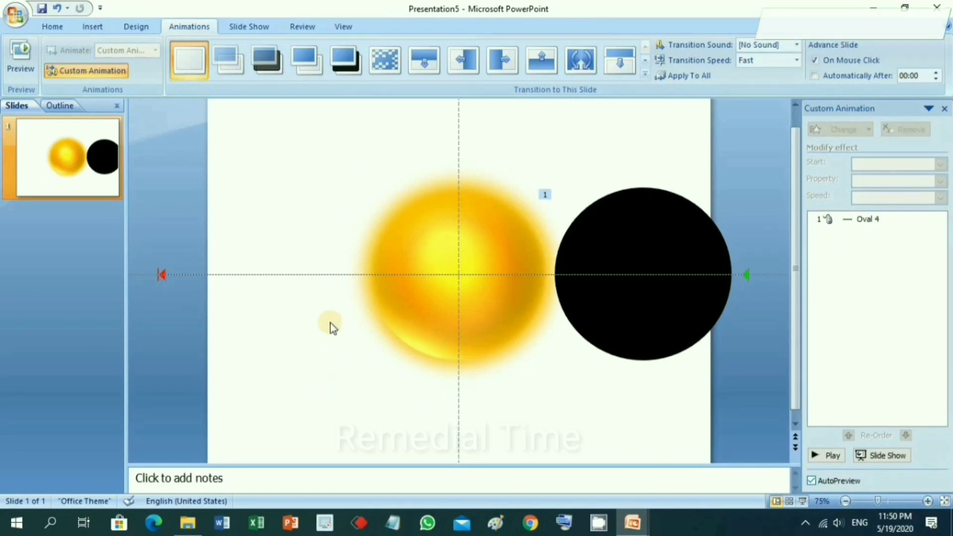
# Set the slide background fill colour to solid black.
pyautogui.rightClick(330, 411)
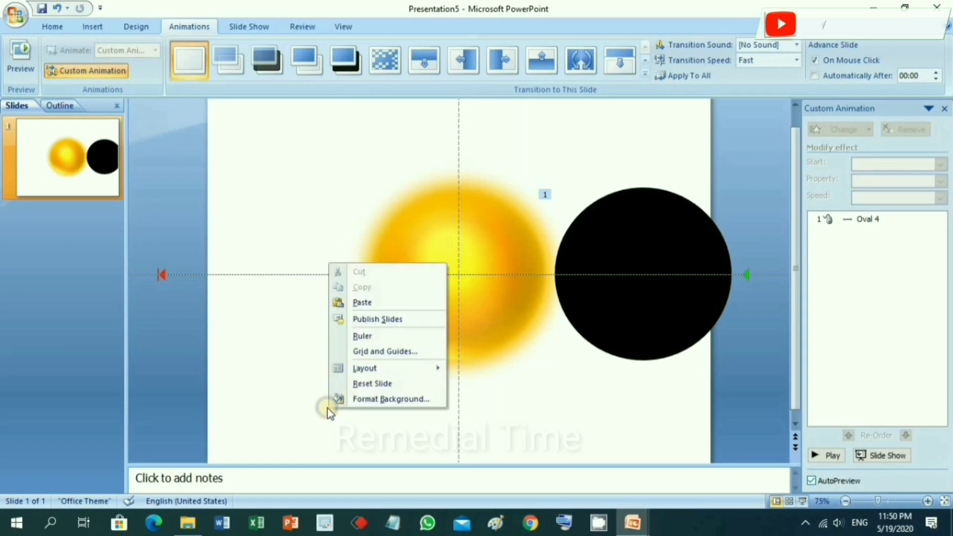
pyautogui.click(365, 400)
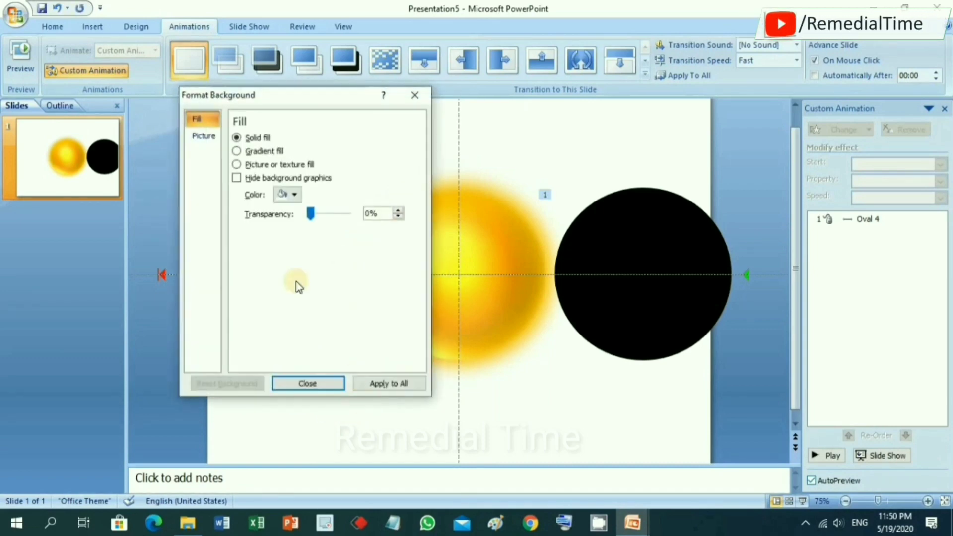
pyautogui.click(296, 198)
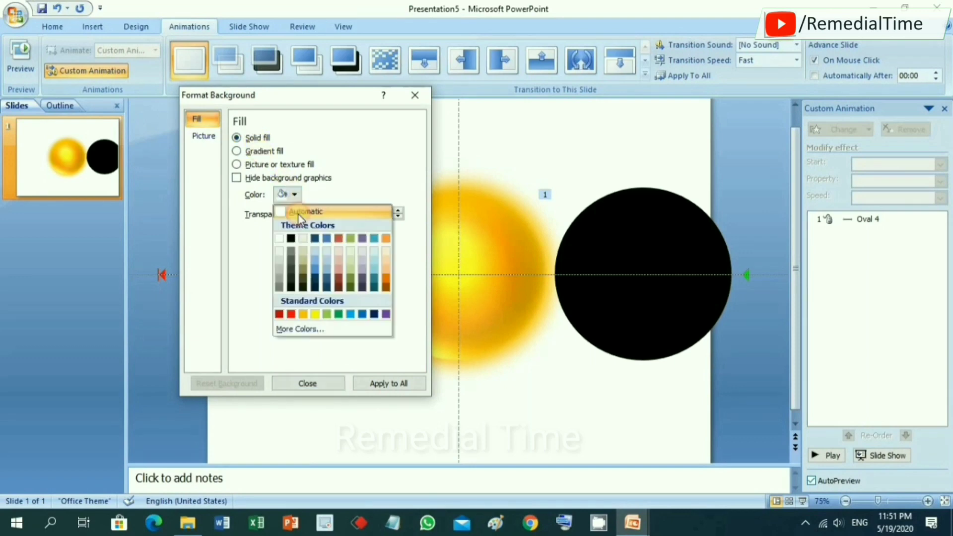
pyautogui.click(296, 242)
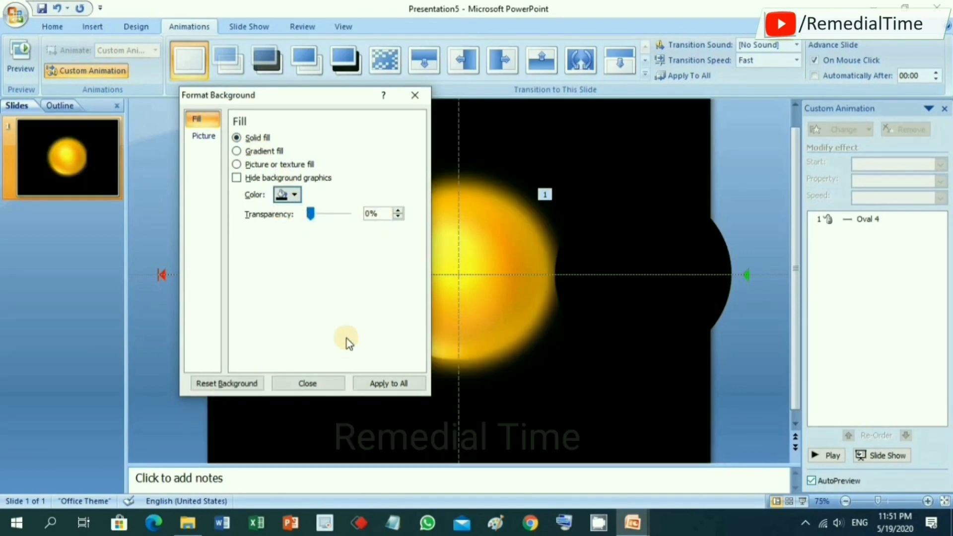
pyautogui.click(308, 383)
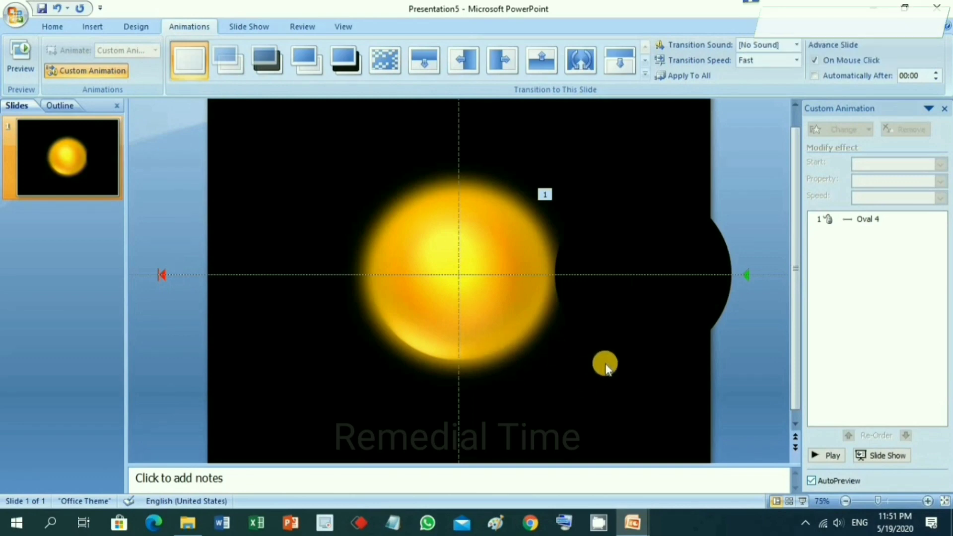
# Nudge the black circle two steps to the right.
pyautogui.click(660, 309)
pyautogui.press('Right')
pyautogui.press('Right')
pyautogui.press('Right')
pyautogui.press('Right')
pyautogui.press('Right')
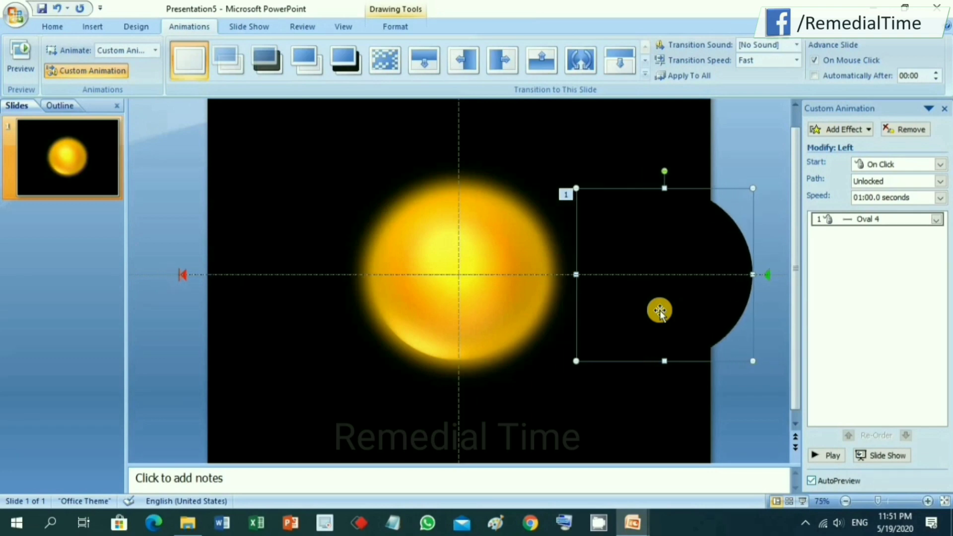
pyautogui.press('Right')
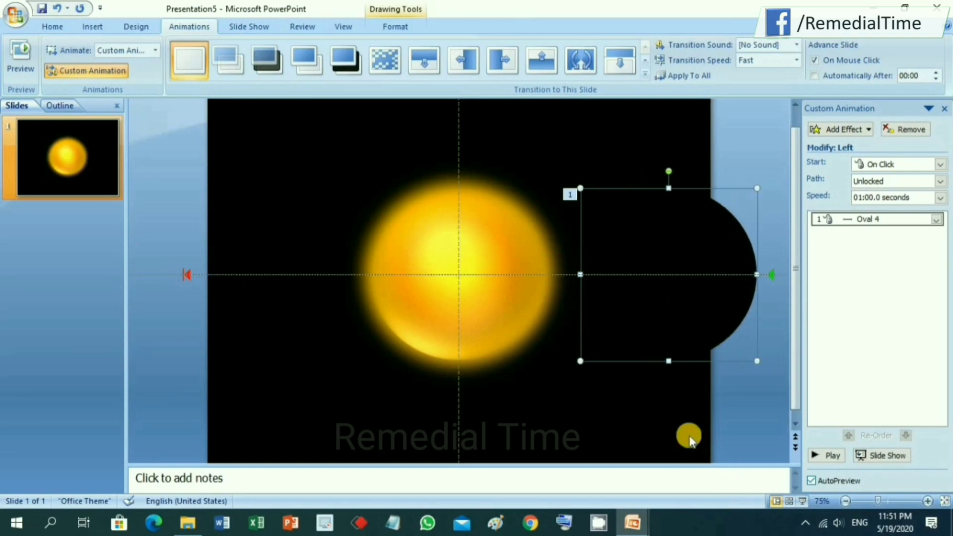
pyautogui.click(802, 501)
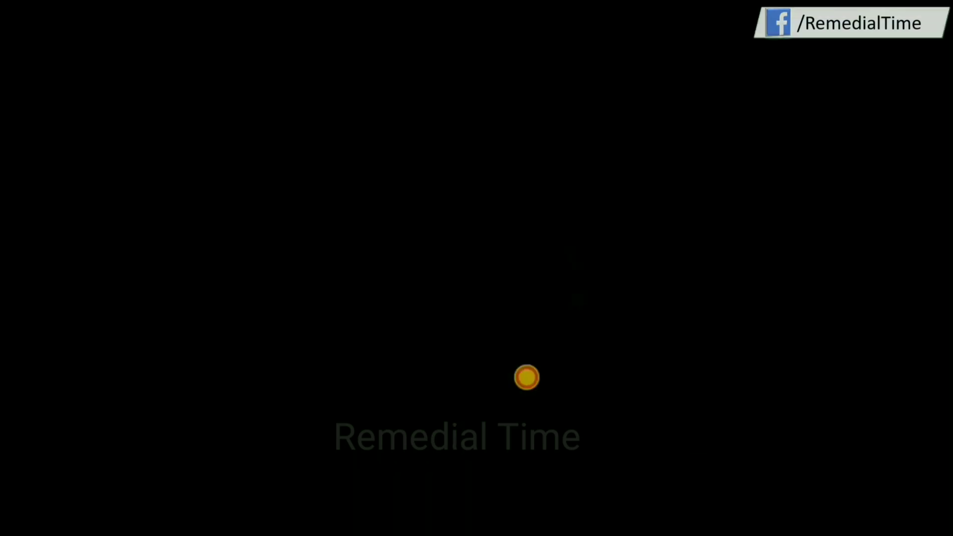